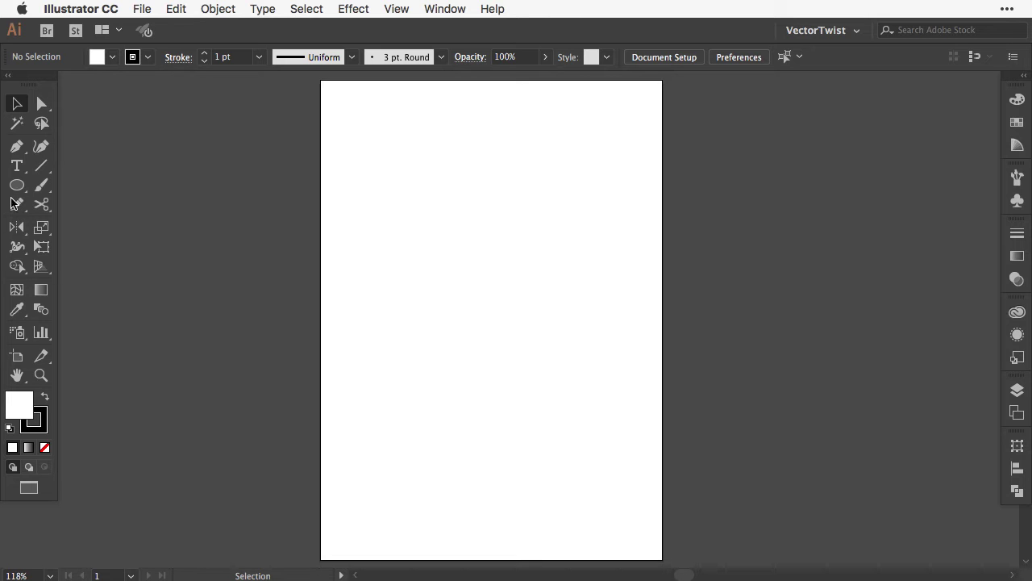
Set up the Rectangle tool with no stroke and an orange fill from Swatches.
key(m)
key(F6)
click(45, 431)
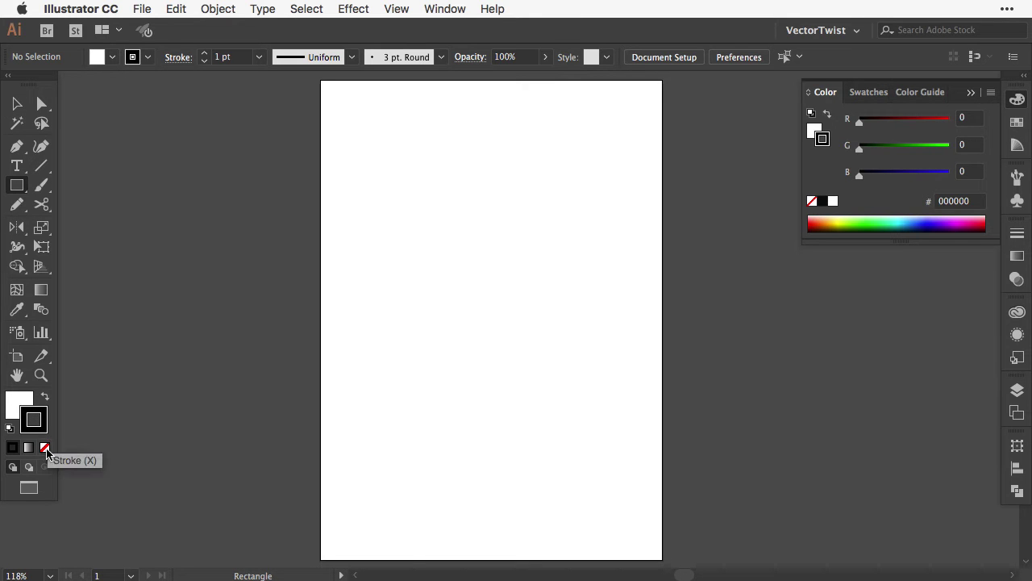
click(45, 449)
click(15, 411)
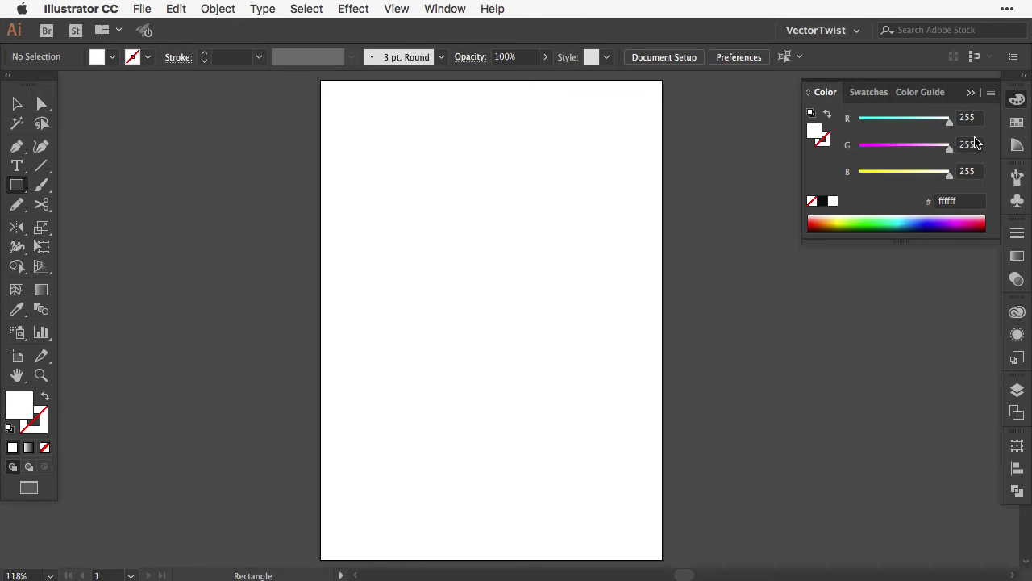
click(1018, 123)
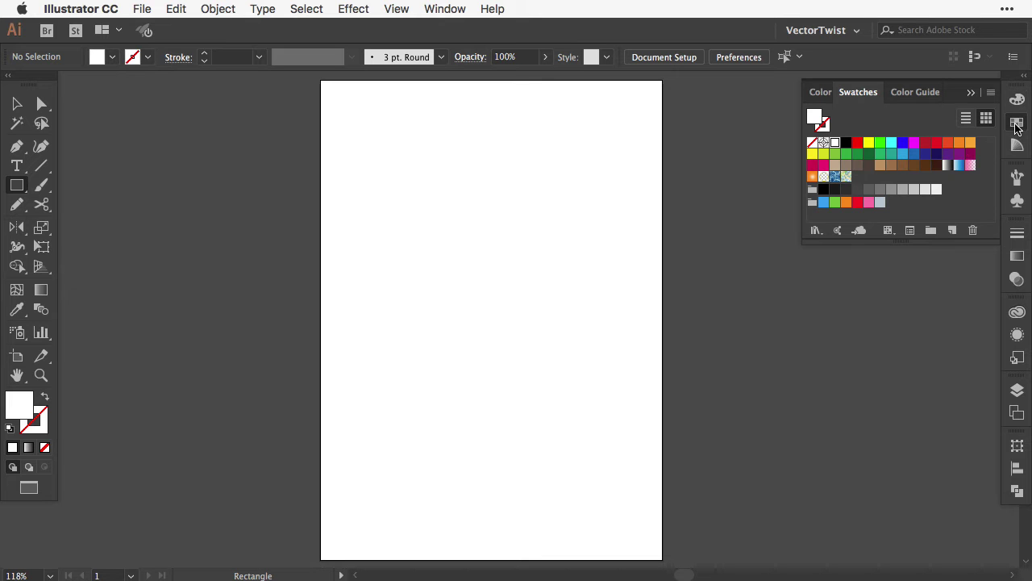
click(960, 145)
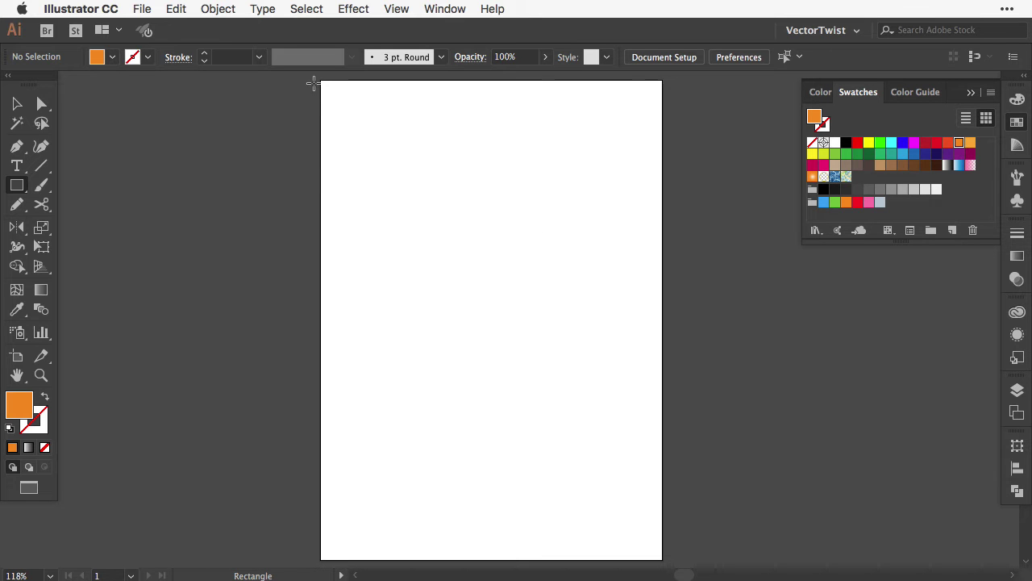
Draw the orange rectangle over the entire artboard and deselect it.
drag(318, 80, 664, 559)
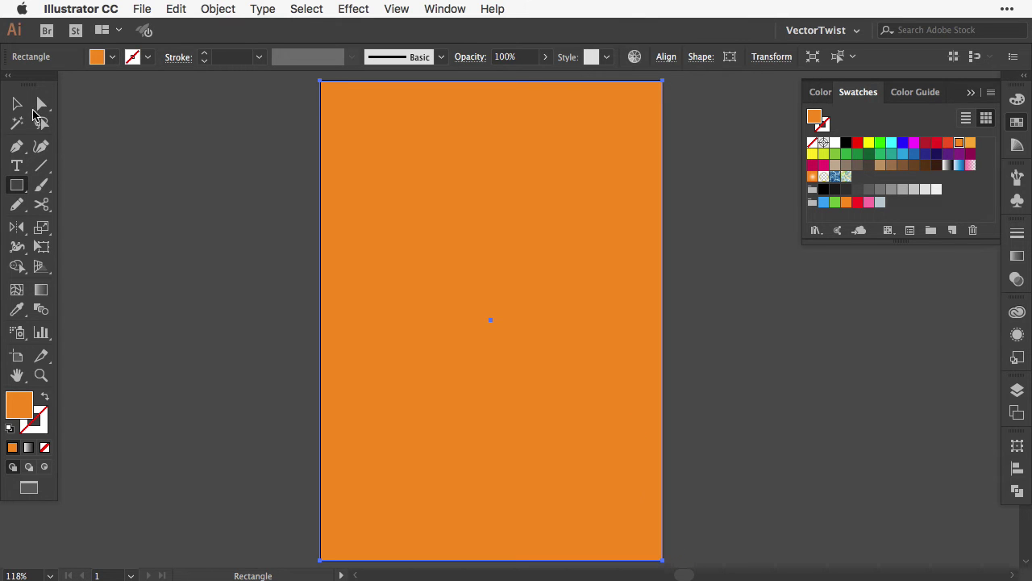
click(17, 105)
click(266, 323)
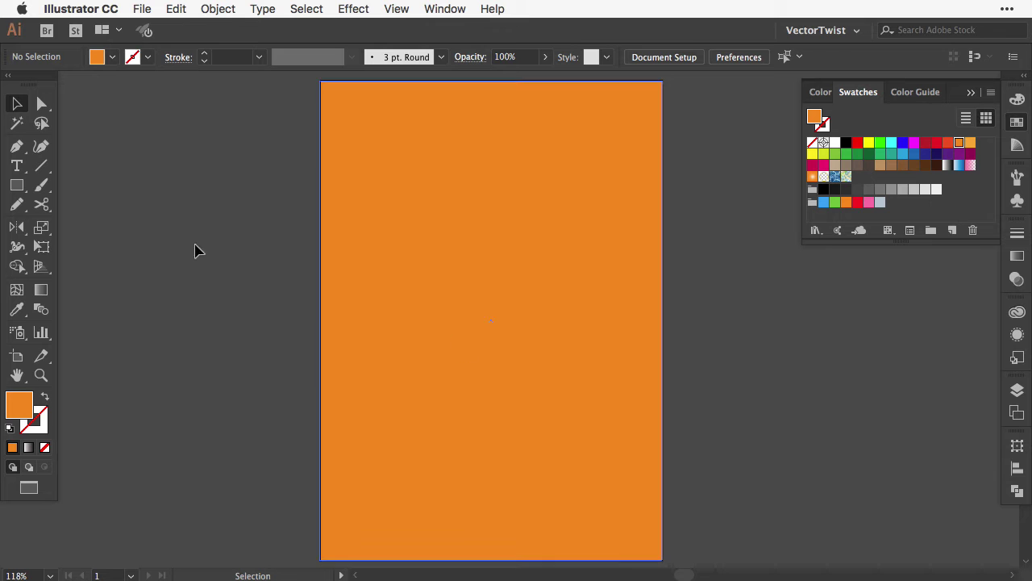
Draw a black rectangle across the artboard bottom and widen it past both sides to about 7.46 in.
click(17, 187)
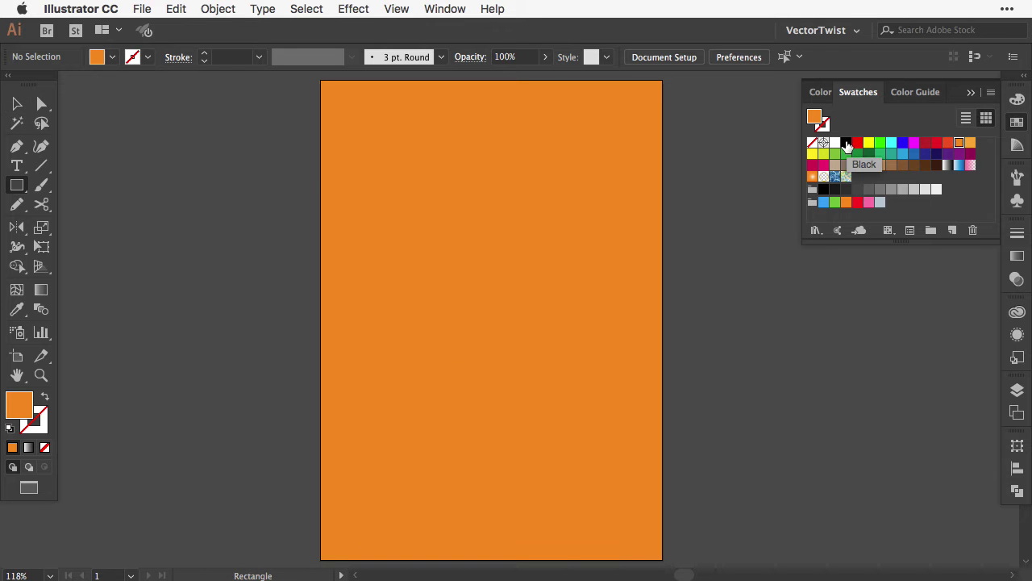
click(846, 144)
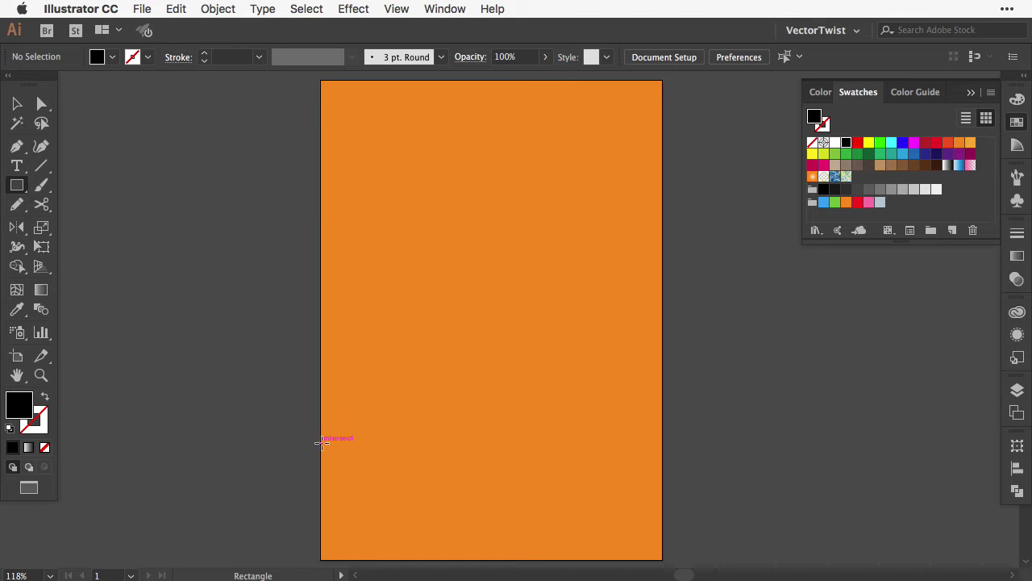
drag(322, 443, 662, 558)
key(e)
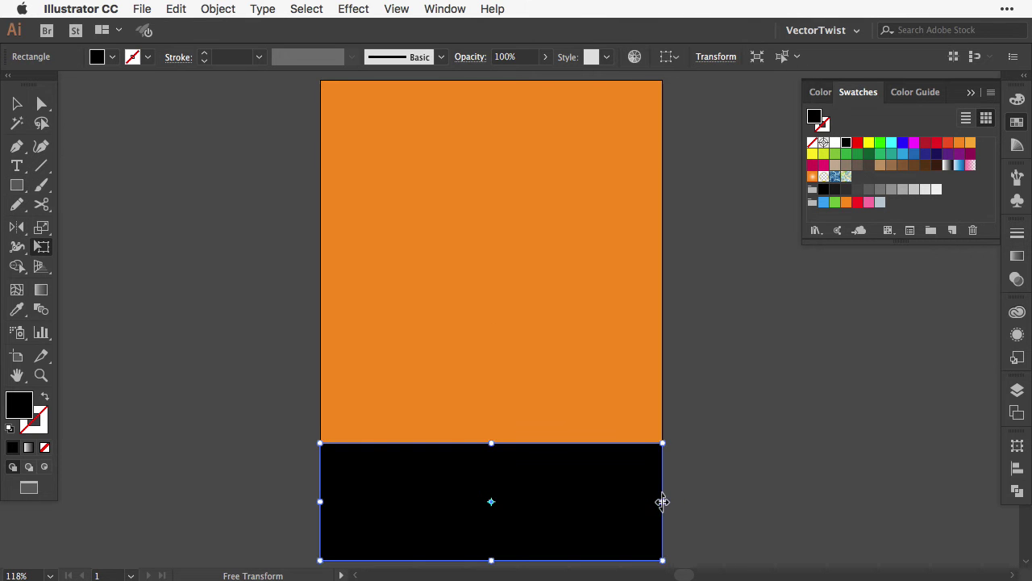
drag(662, 501, 746, 502)
key(v)
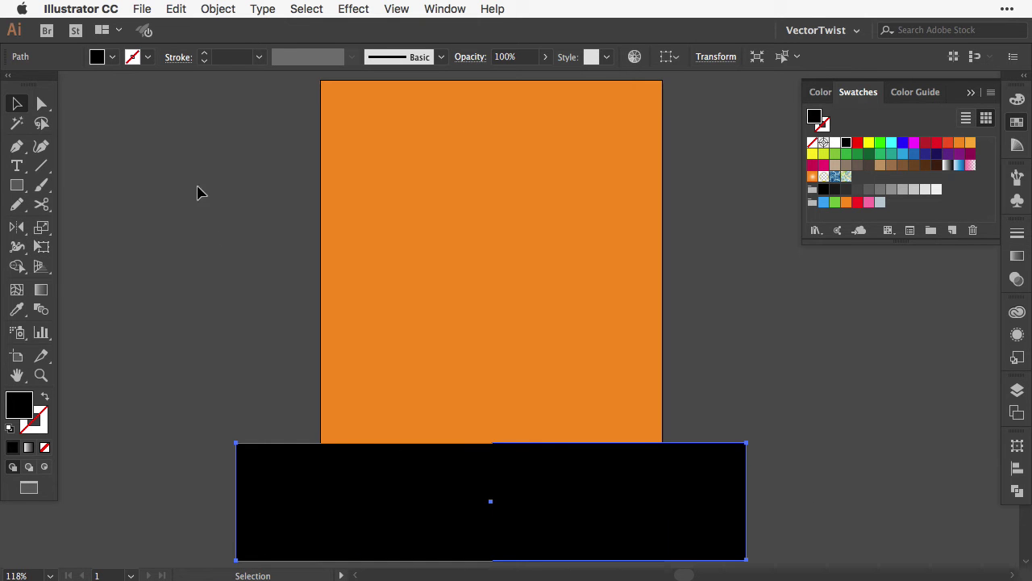
Open Effect > Distort & Transform > Roughen on the ground rectangle with Preview enabled.
click(348, 9)
mouse_move(454, 158)
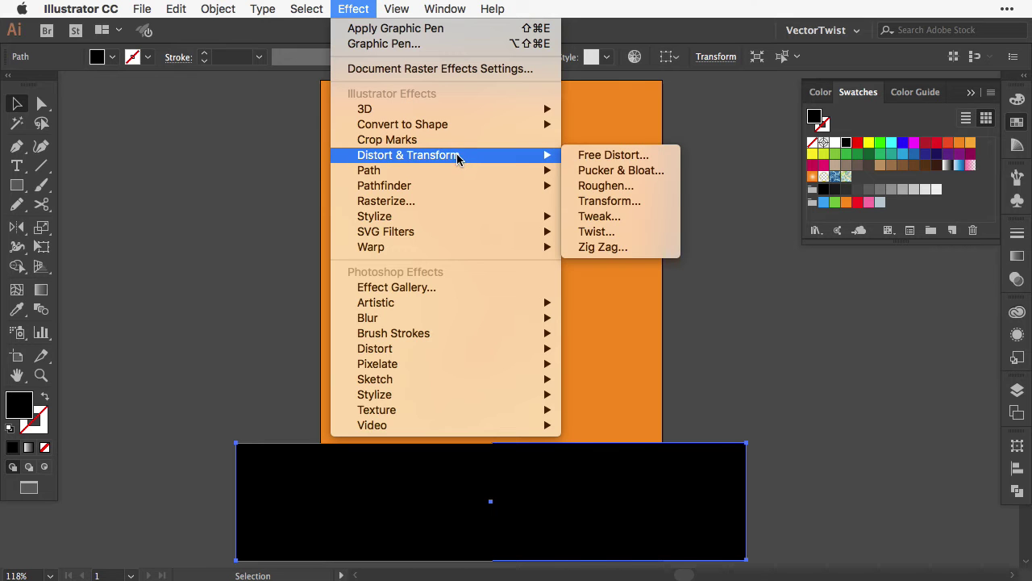
click(613, 187)
drag(368, 88, 380, 111)
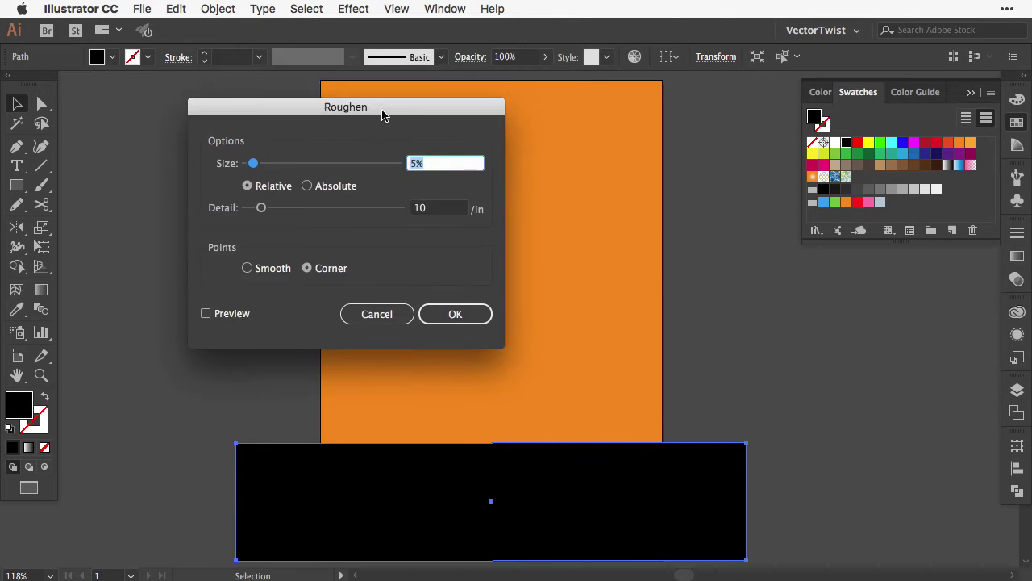
click(192, 318)
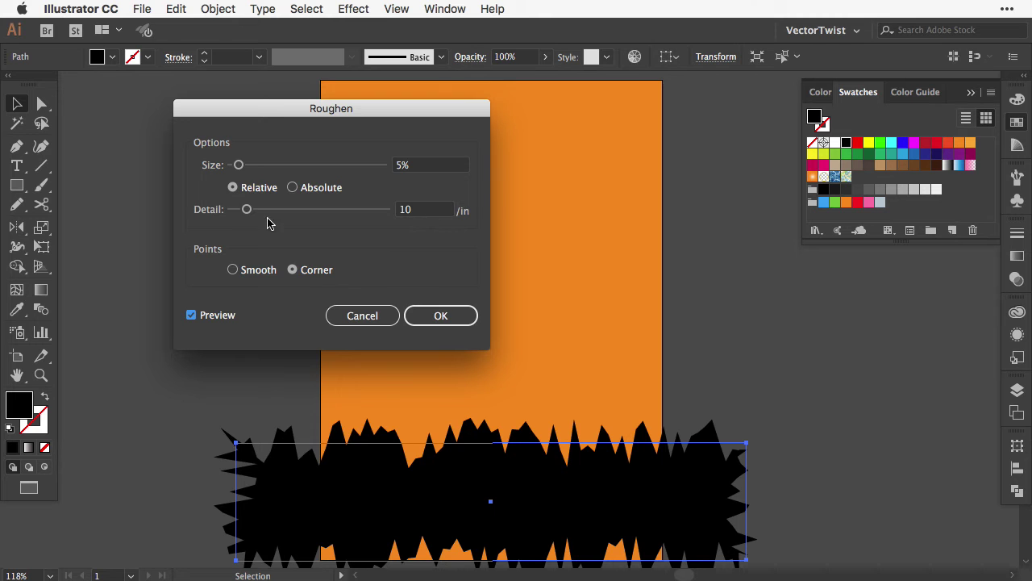
Settle on Roughen size 2% relative and detail 55/in, then apply the effect.
drag(246, 210, 314, 219)
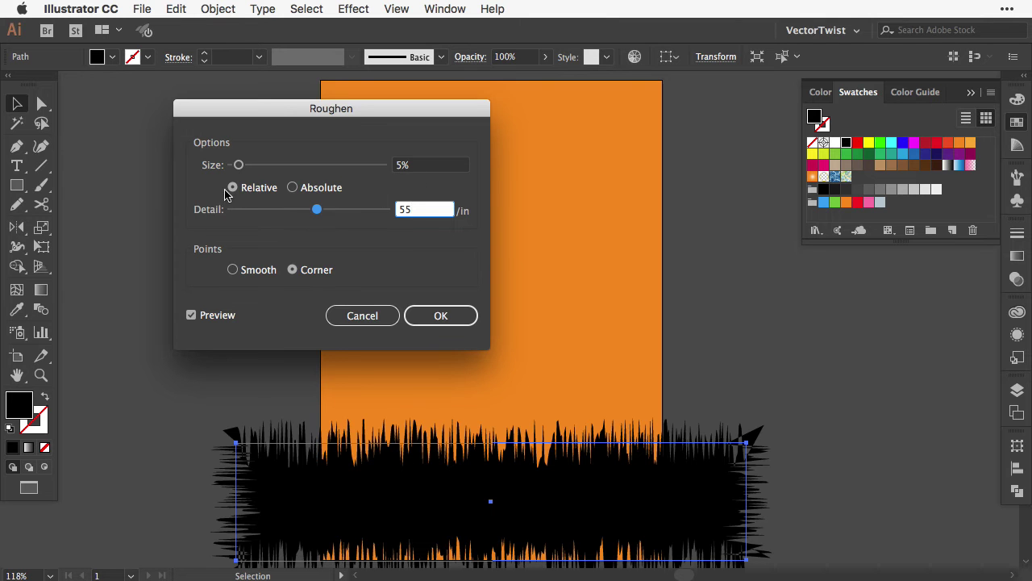
click(292, 190)
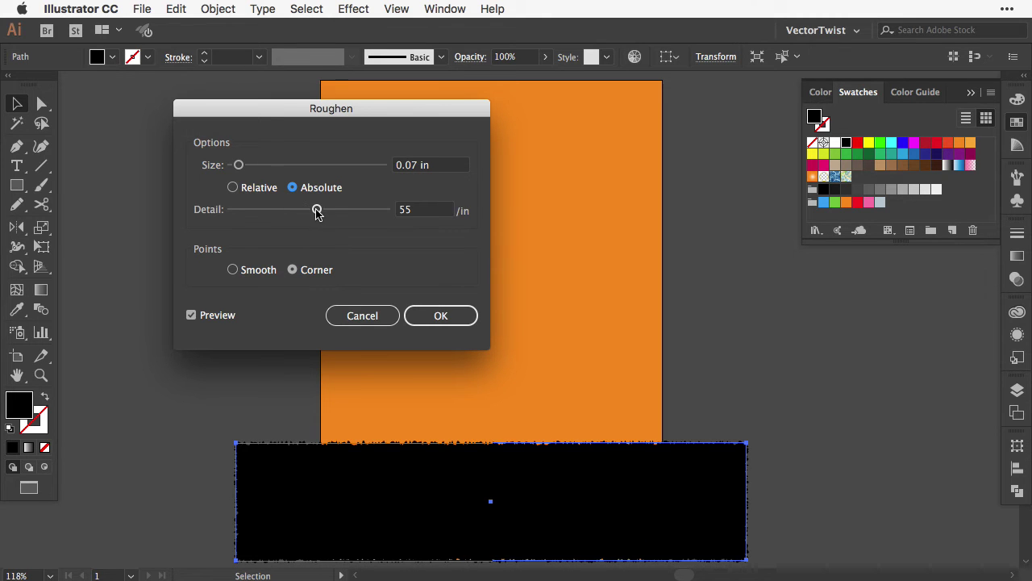
drag(317, 211, 321, 210)
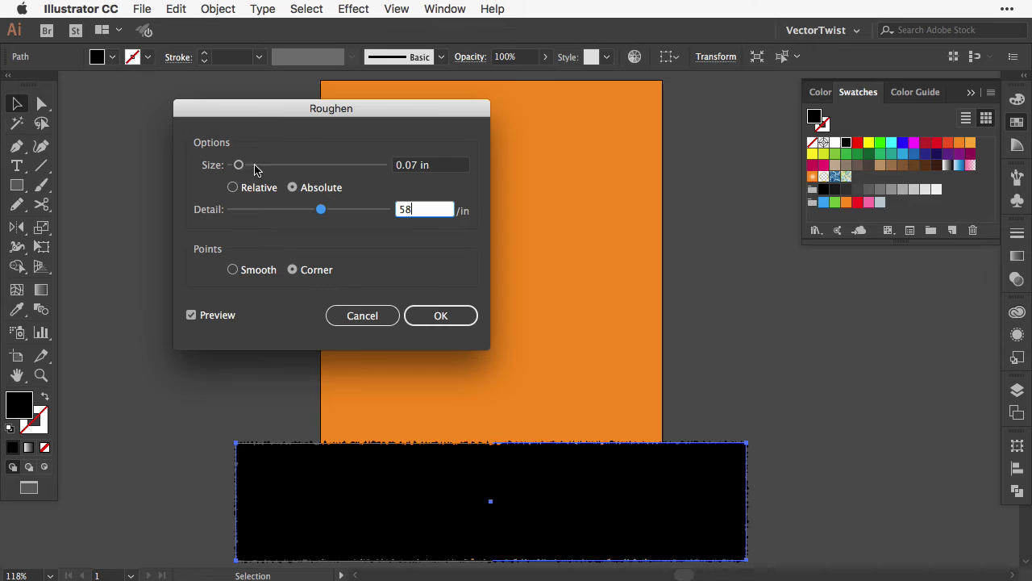
drag(240, 166, 248, 166)
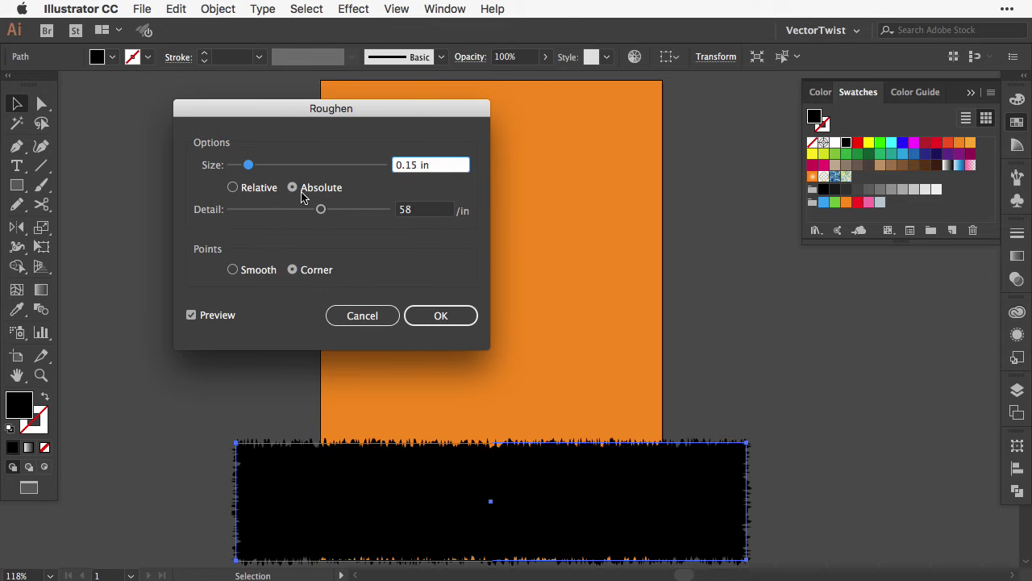
click(233, 188)
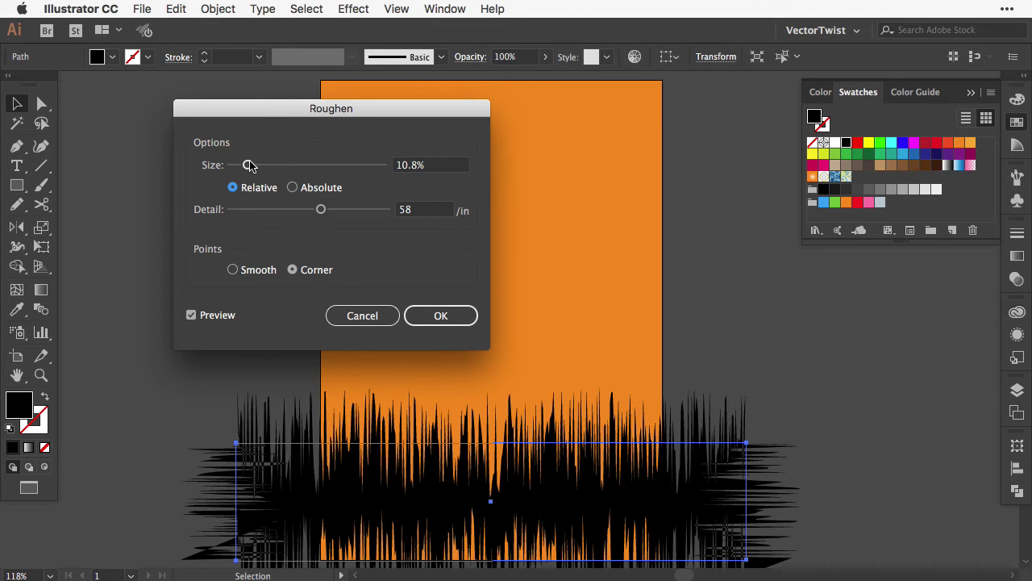
drag(247, 165, 239, 165)
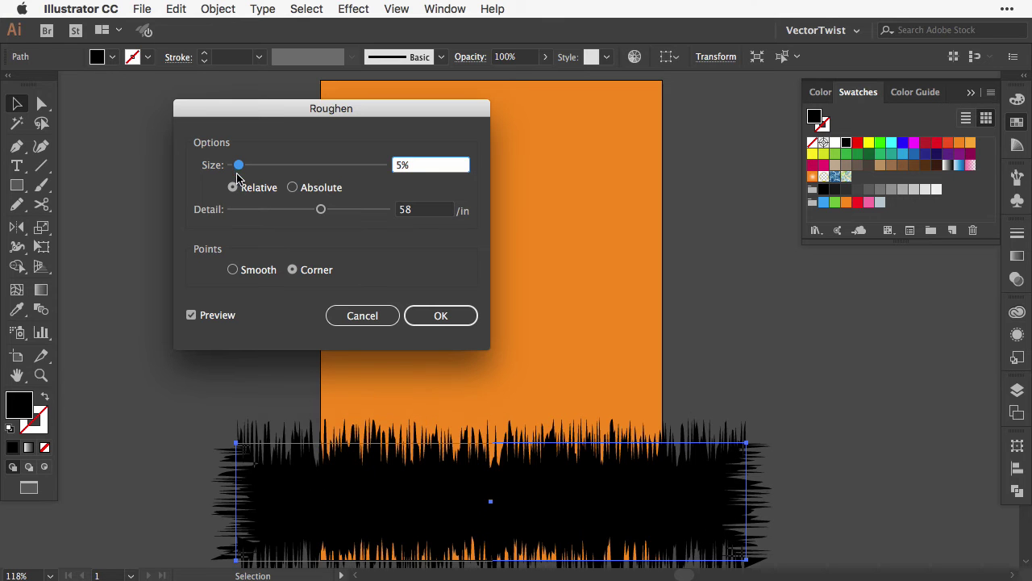
drag(324, 210, 320, 209)
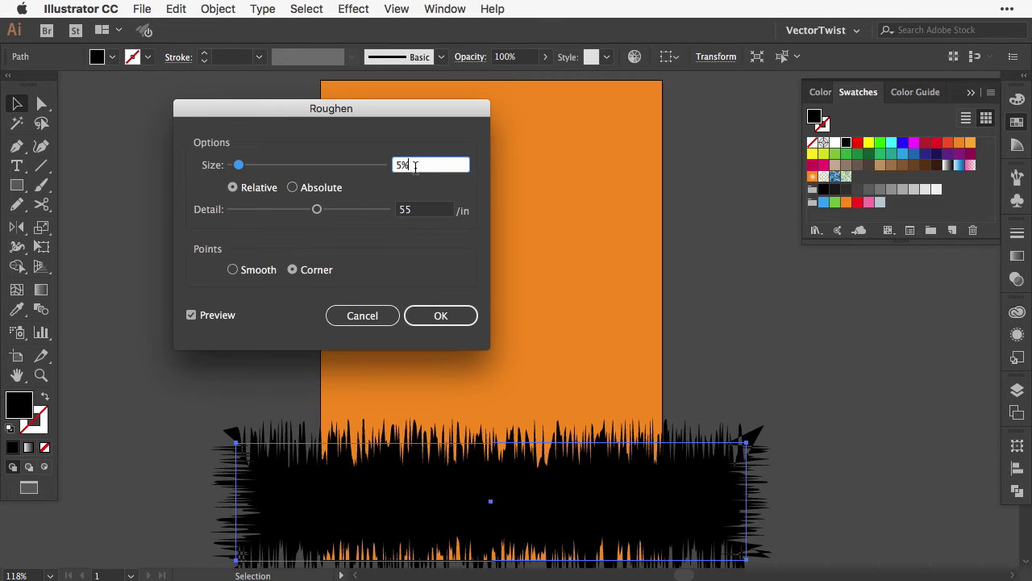
key(Down)
key(Down)
key(Down)
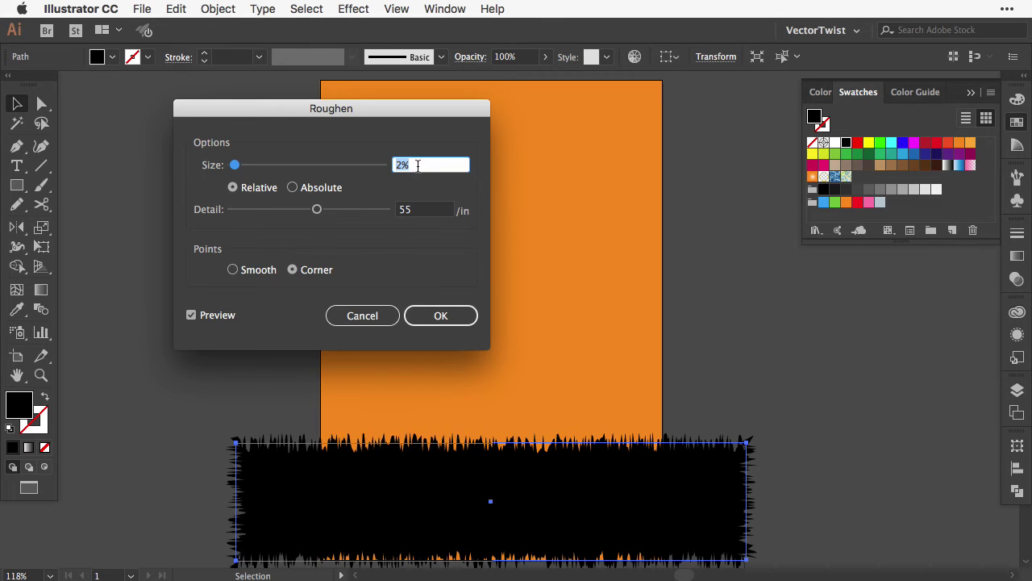
click(440, 315)
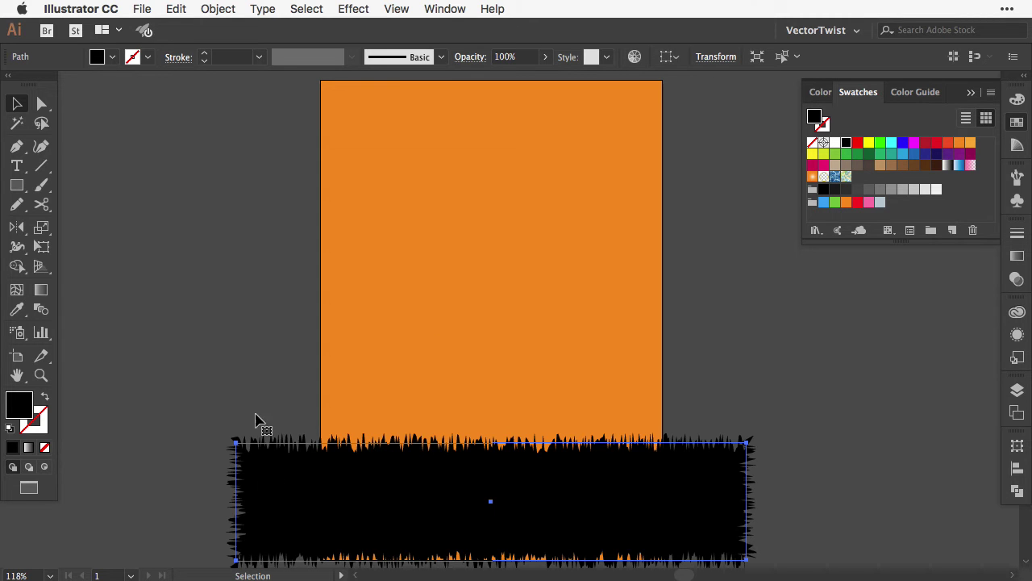
Expand the roughened effect into a real grass path via the Object menu.
click(216, 9)
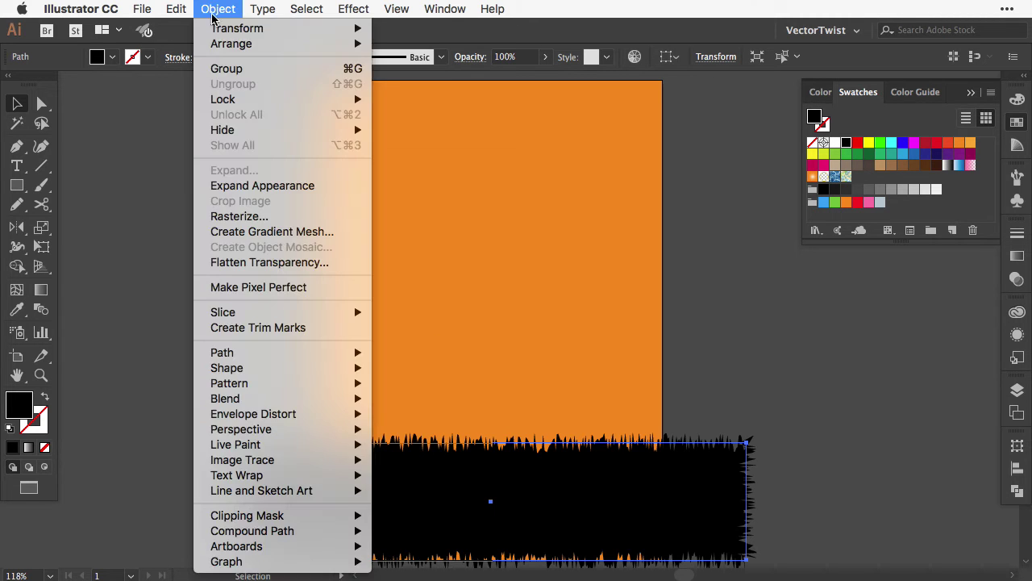
click(240, 188)
click(188, 379)
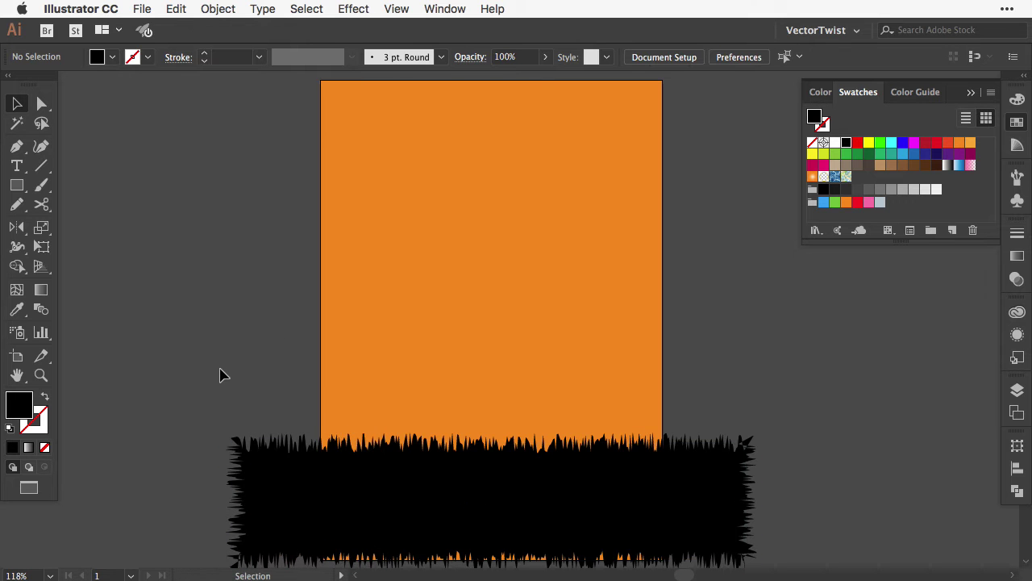
scroll(878, 415, down, 3)
click(543, 379)
click(194, 260)
Draw a rectangle over the lower artboard and Pathfinder-Intersect it with the grass to trim it to card width.
key(m)
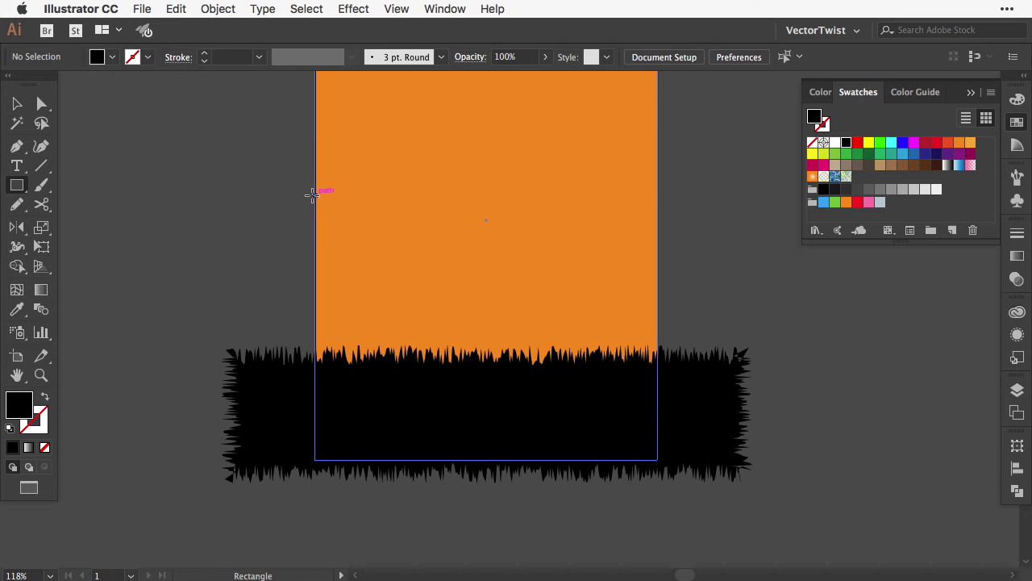
drag(314, 209, 657, 450)
key(v)
shift+click(678, 407)
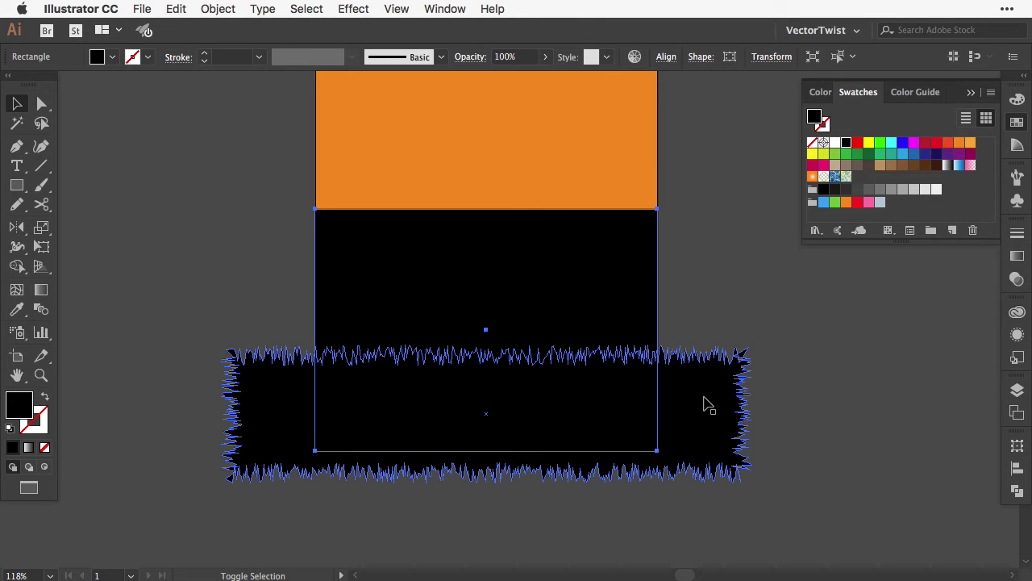
shift+click(700, 413)
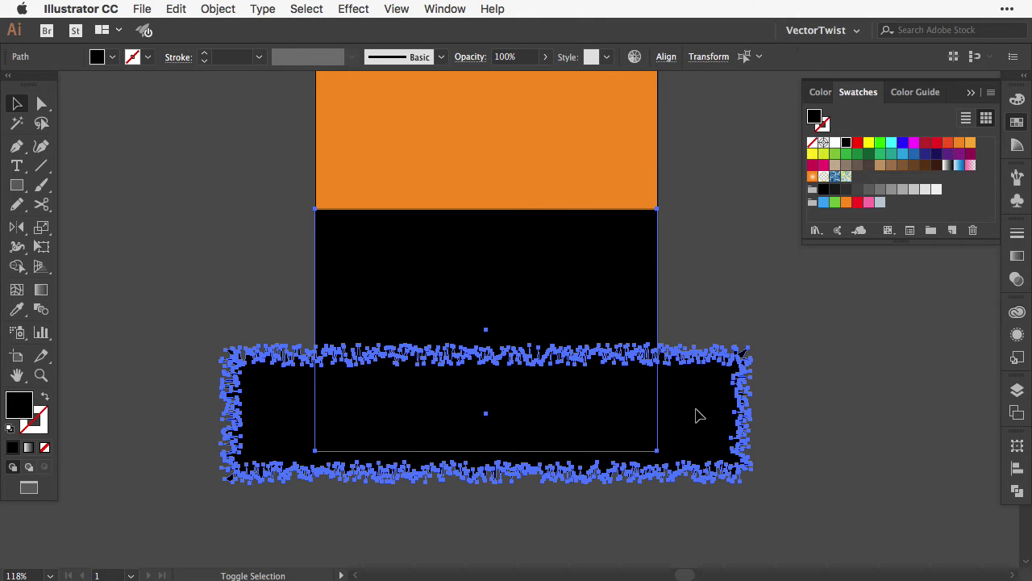
click(1017, 492)
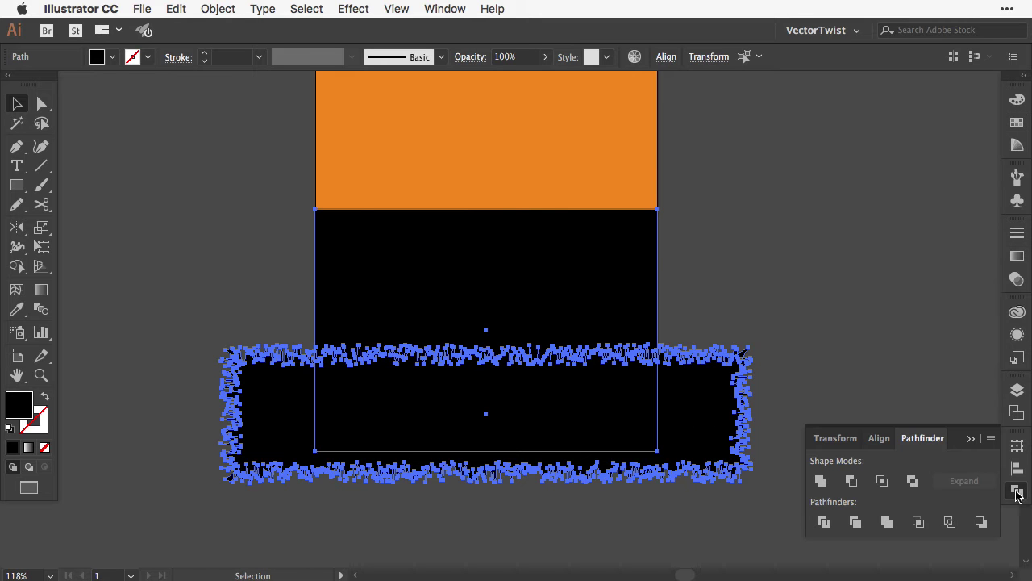
click(883, 482)
Reposition the trimmed grass and pull its bottom anchors down to the card's bottom edge.
drag(618, 394, 621, 405)
drag(744, 293, 749, 387)
click(750, 387)
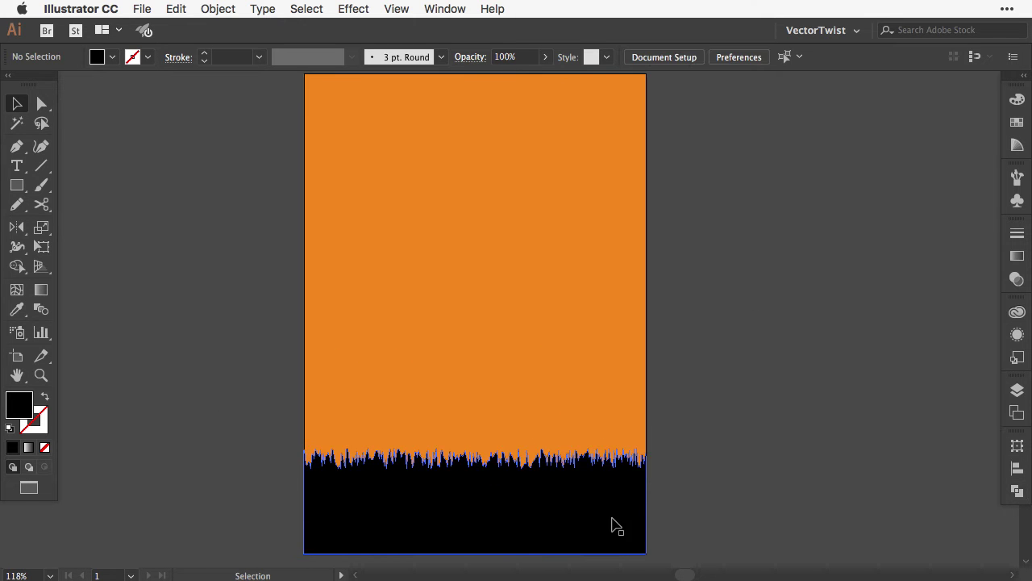
drag(611, 525, 615, 488)
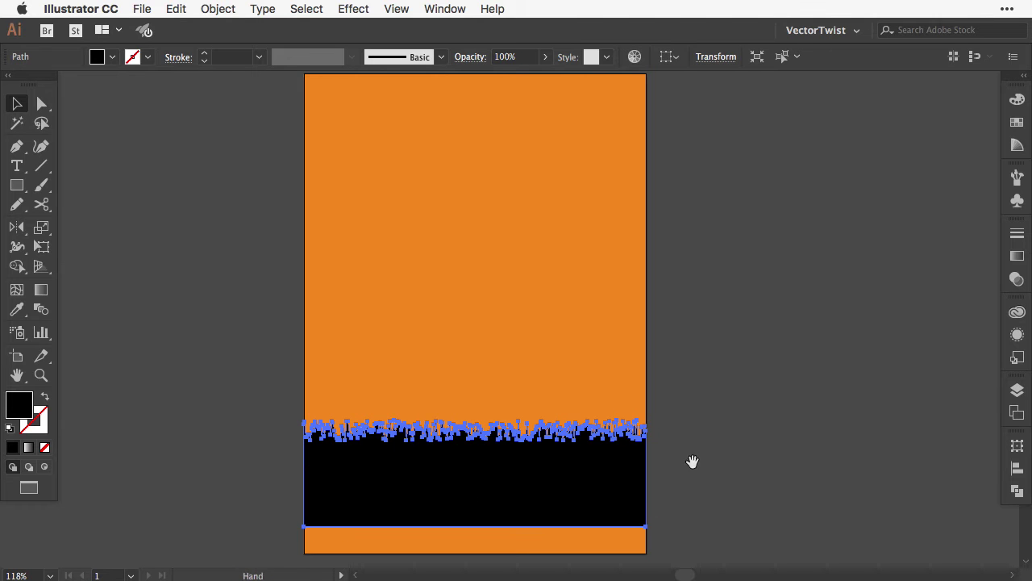
scroll(661, 461, down, 3)
key(a)
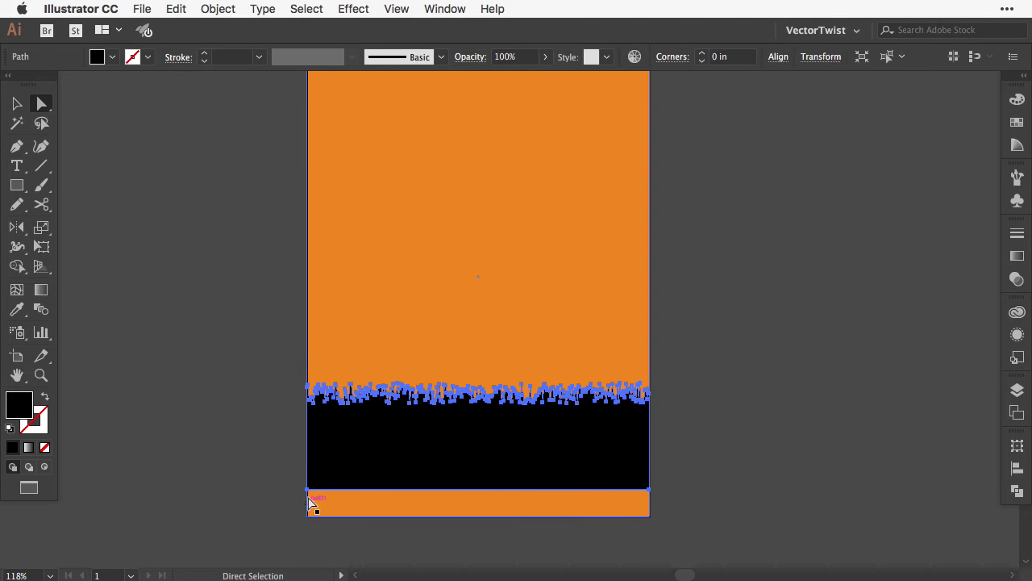
click(308, 490)
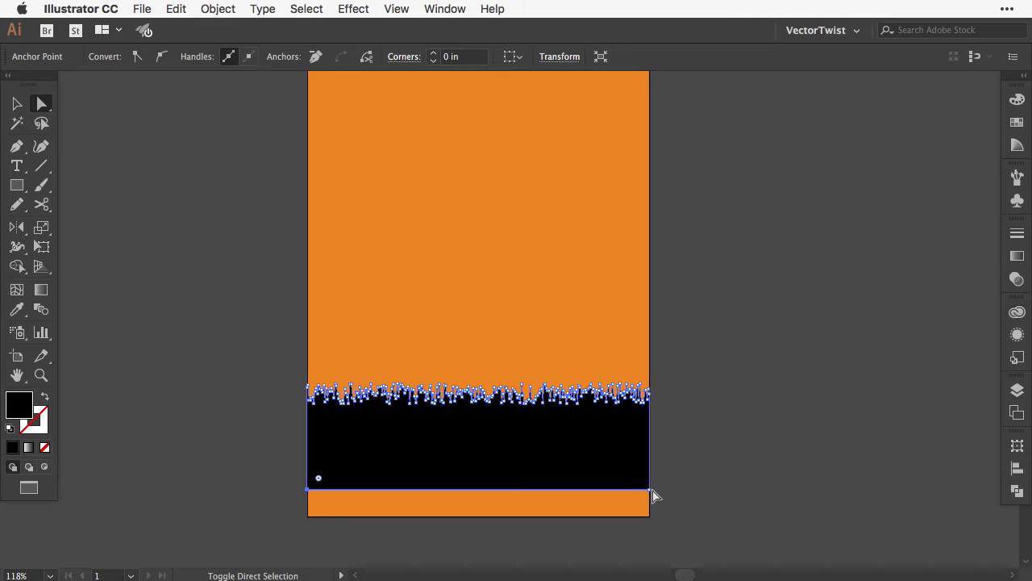
drag(652, 490, 653, 517)
click(697, 486)
scroll(697, 486, up, 2)
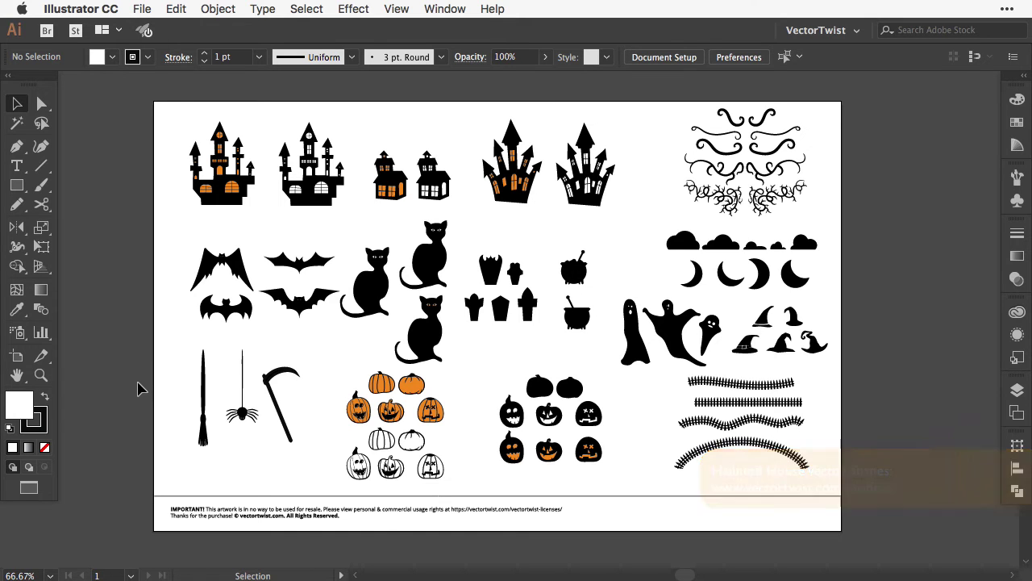
Paste the fourth castle from the clipart sheet into the card, enlarged and placed above the grass.
drag(467, 107, 543, 219)
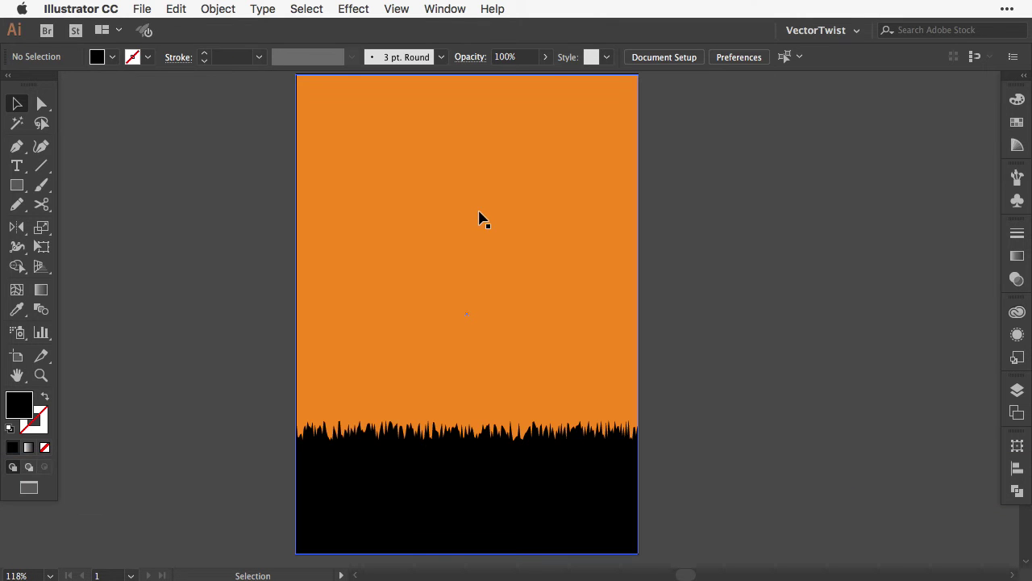
key(super+v)
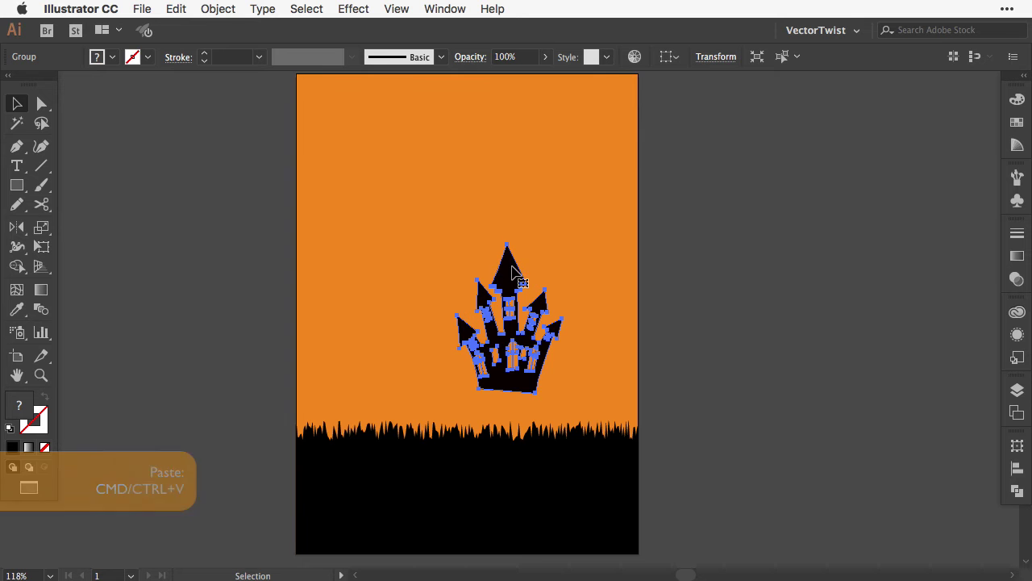
key(e)
drag(563, 246, 611, 175)
drag(538, 234, 496, 198)
key(v)
click(675, 221)
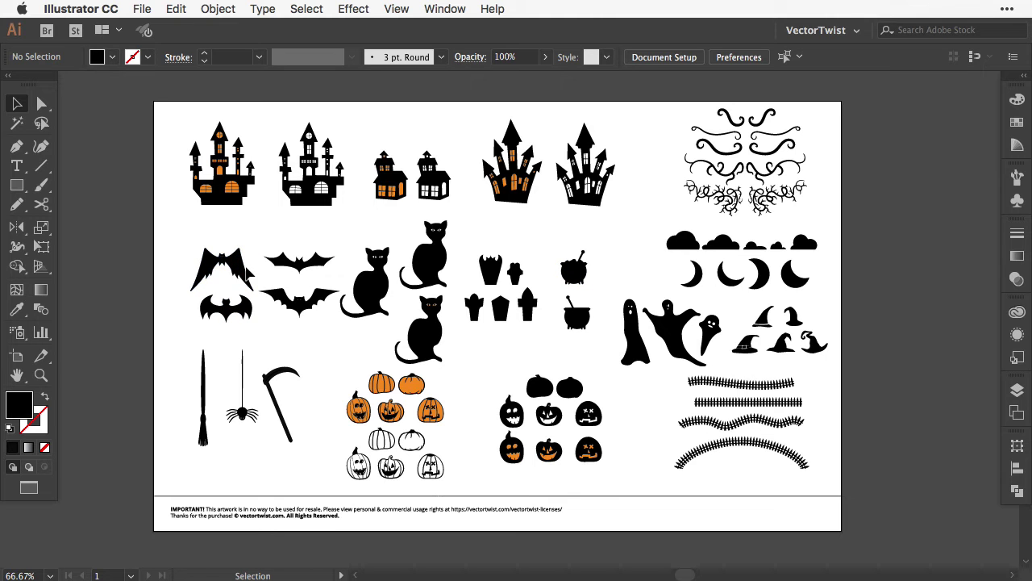
Select three bats, the pumpkin, ghost, spider, upper cat and second fence line on the clipart sheet.
click(245, 274)
shift+click(311, 261)
shift+click(315, 302)
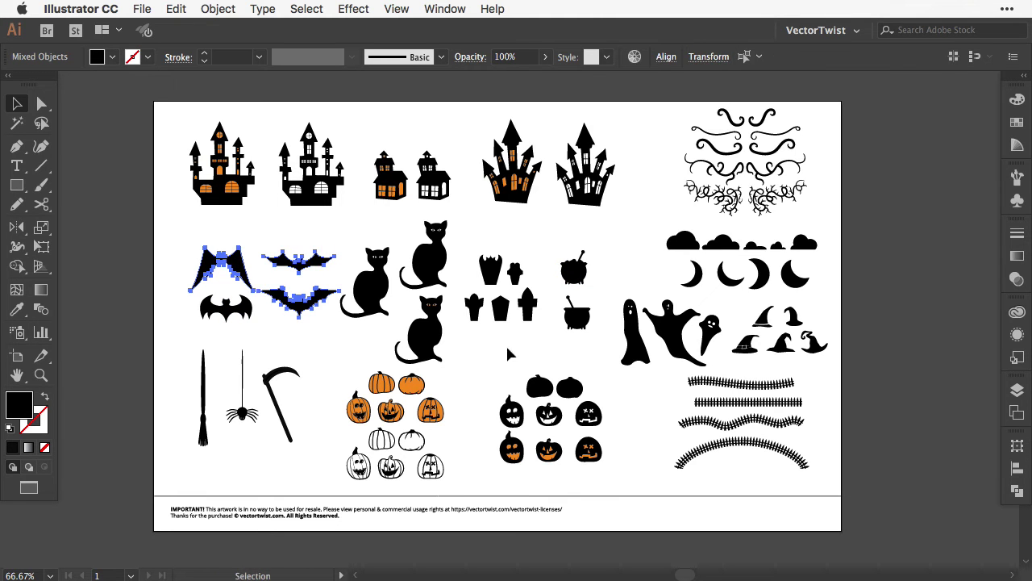
shift+click(548, 413)
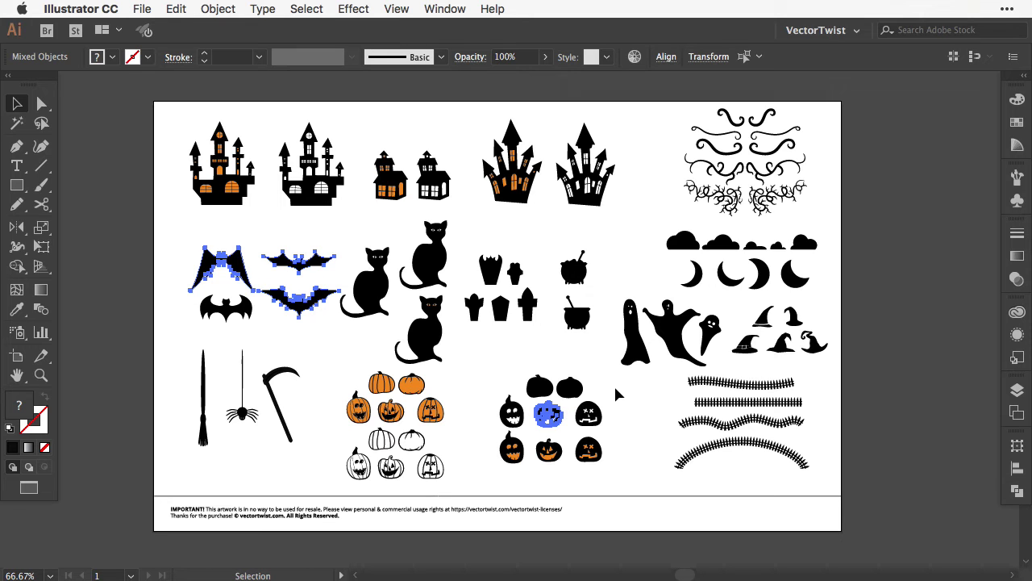
shift+click(709, 329)
shift+click(242, 413)
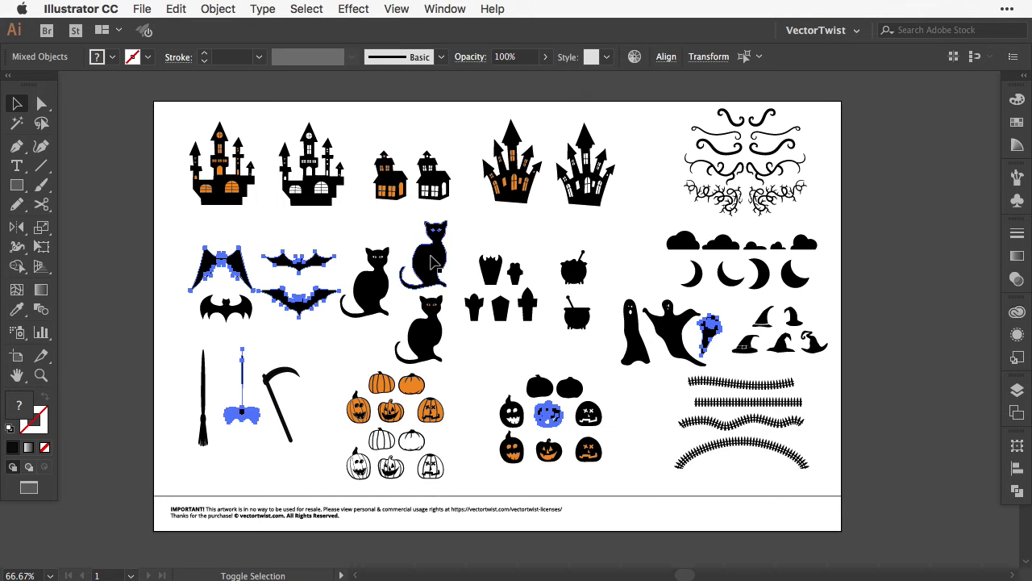
shift+click(433, 264)
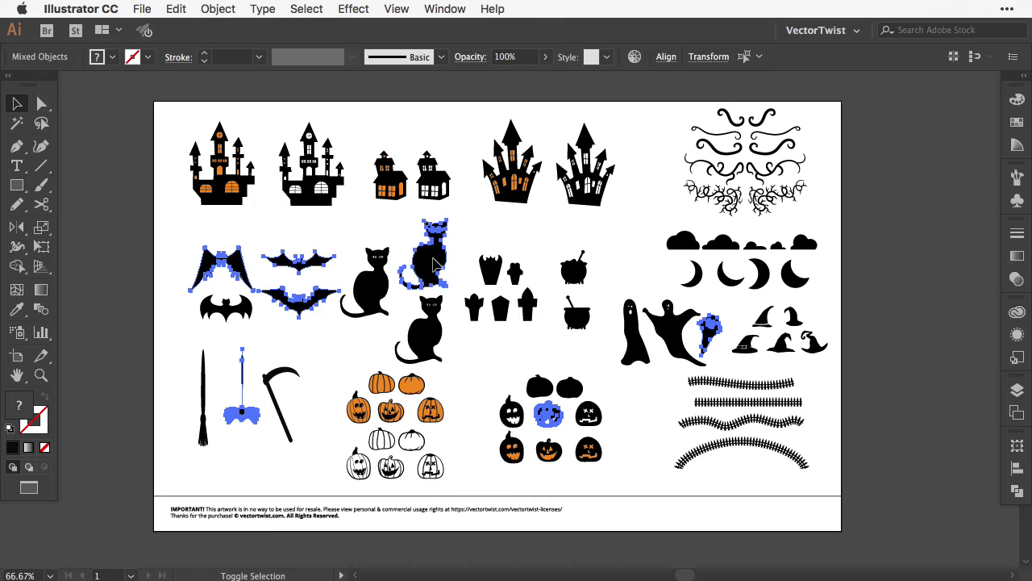
shift+click(746, 407)
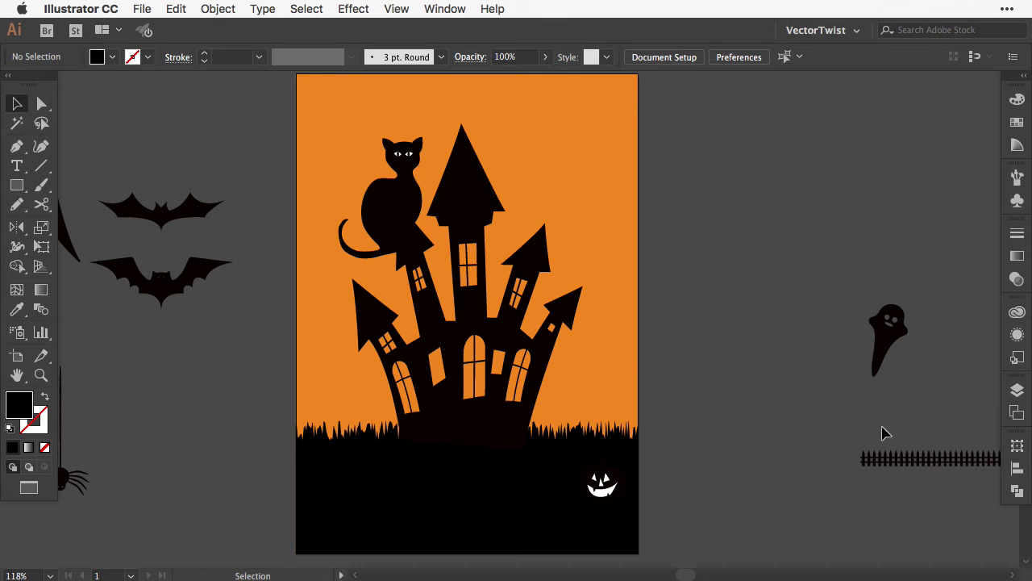
Move the fence beside the card, stretch it leftward, and lay it on the left grass line.
drag(920, 460, 728, 238)
key(e)
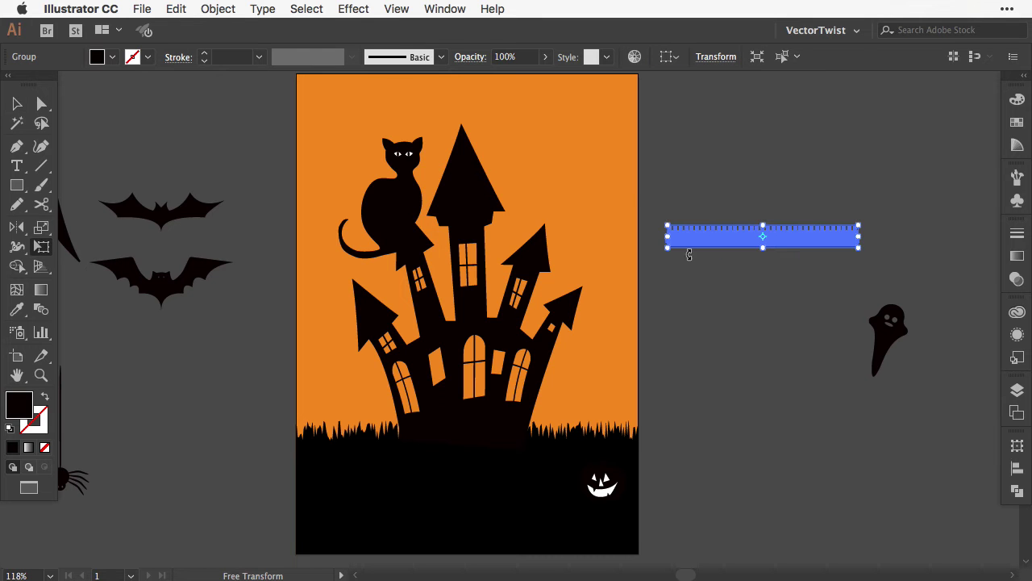
drag(666, 239, 587, 278)
key(v)
drag(681, 228, 194, 416)
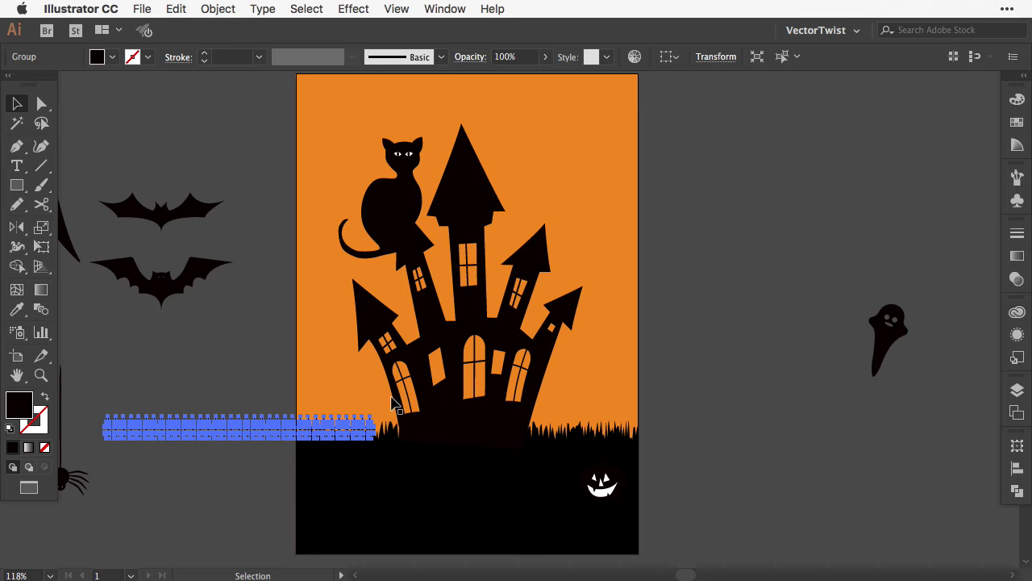
key(e)
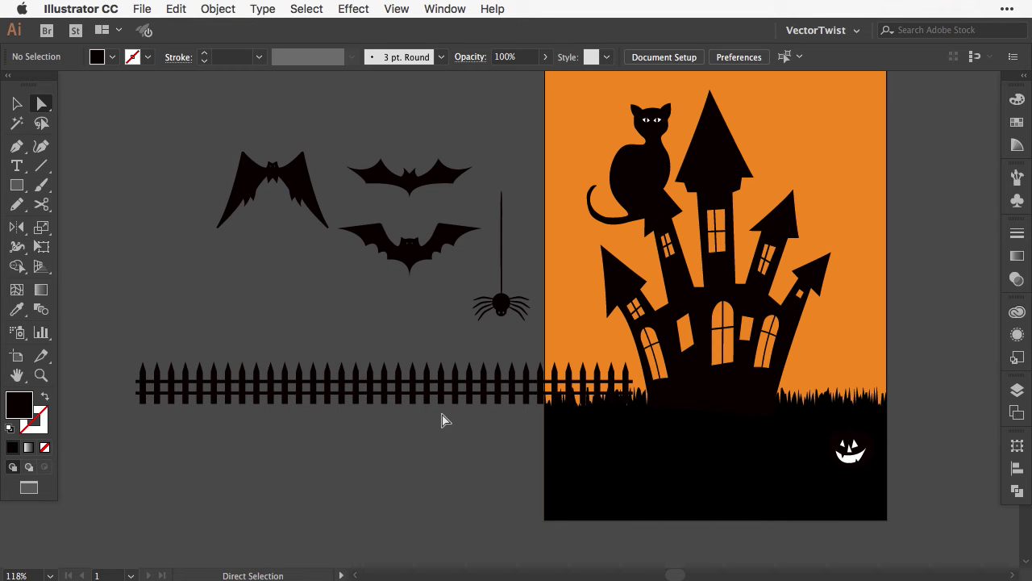
Crop the fence with a rectangle via Pathfinder Crop to a short piece at the card's left edge.
key(m)
drag(625, 345, 545, 436)
key(v)
shift+click(521, 390)
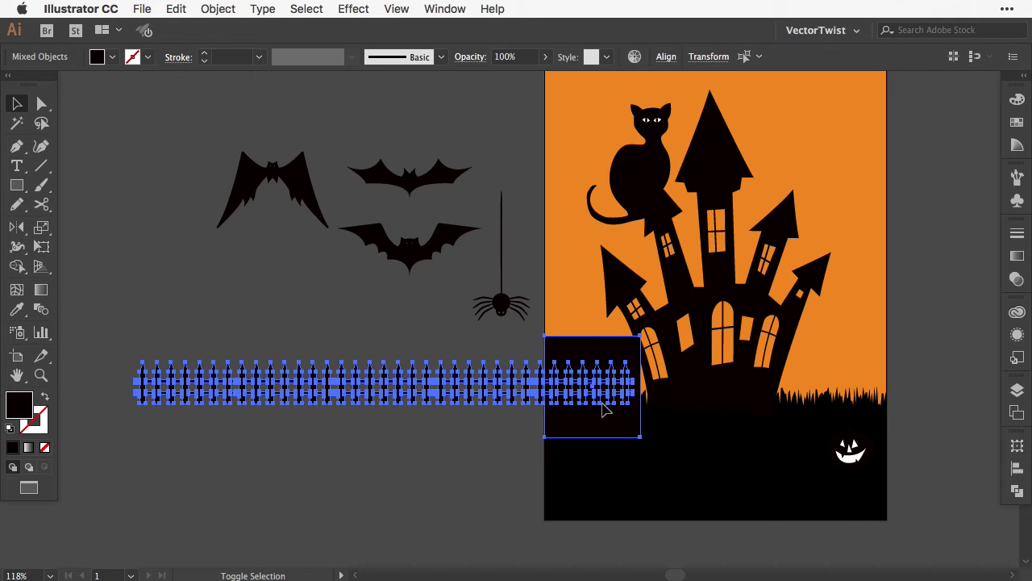
click(1017, 490)
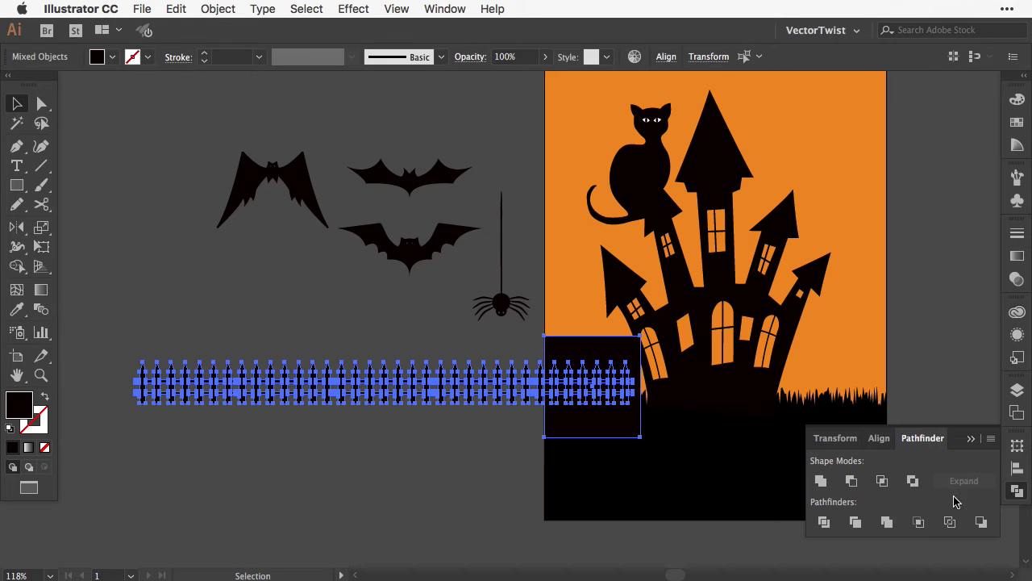
click(918, 522)
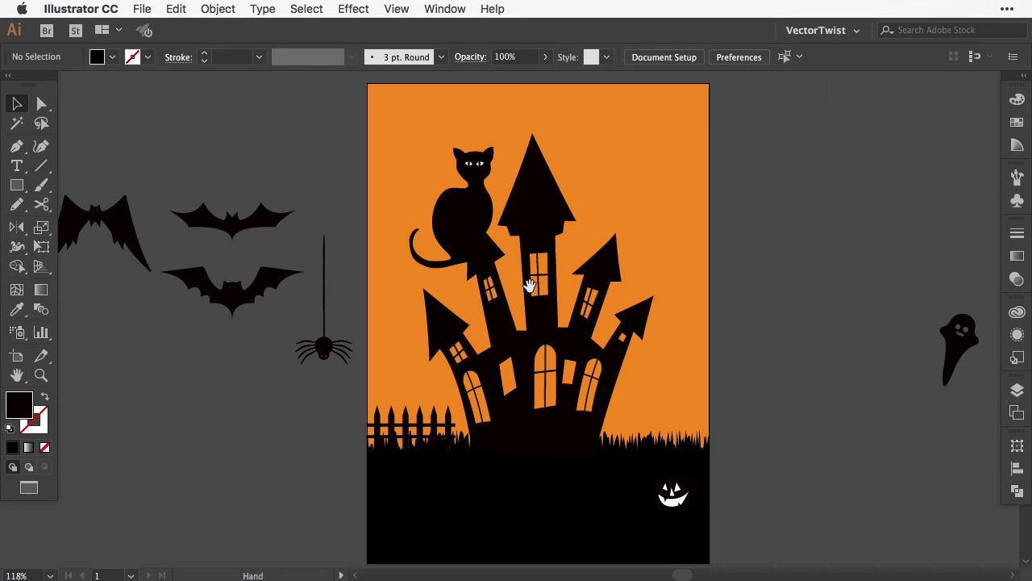
Shrink the cat and sit it on the fence.
click(479, 204)
key(e)
drag(479, 203, 428, 437)
key(v)
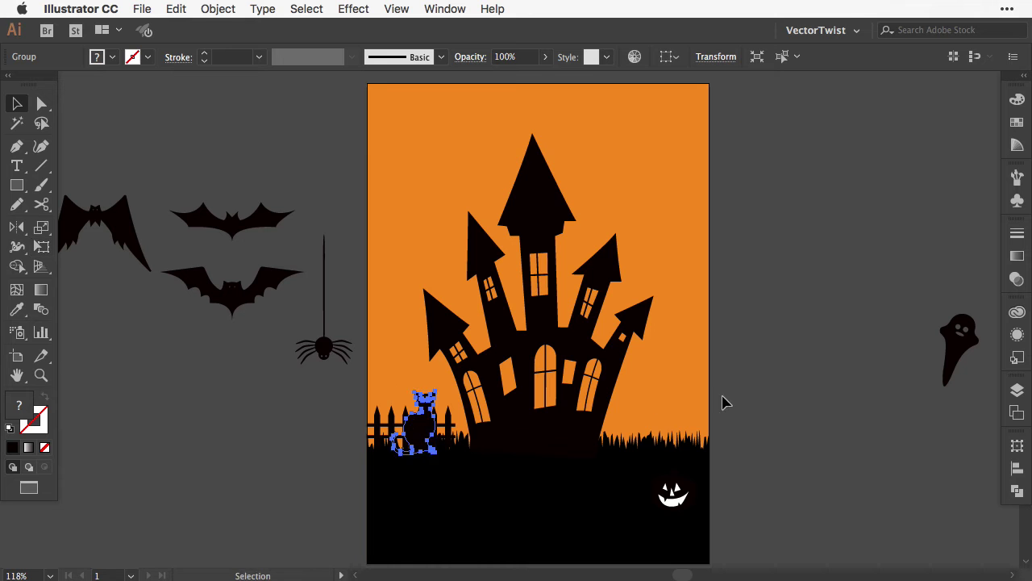
Raise the jack-o'-lantern onto the grass, enlarge it slightly, and bring the ghost nearer the card.
drag(675, 494, 684, 439)
key(e)
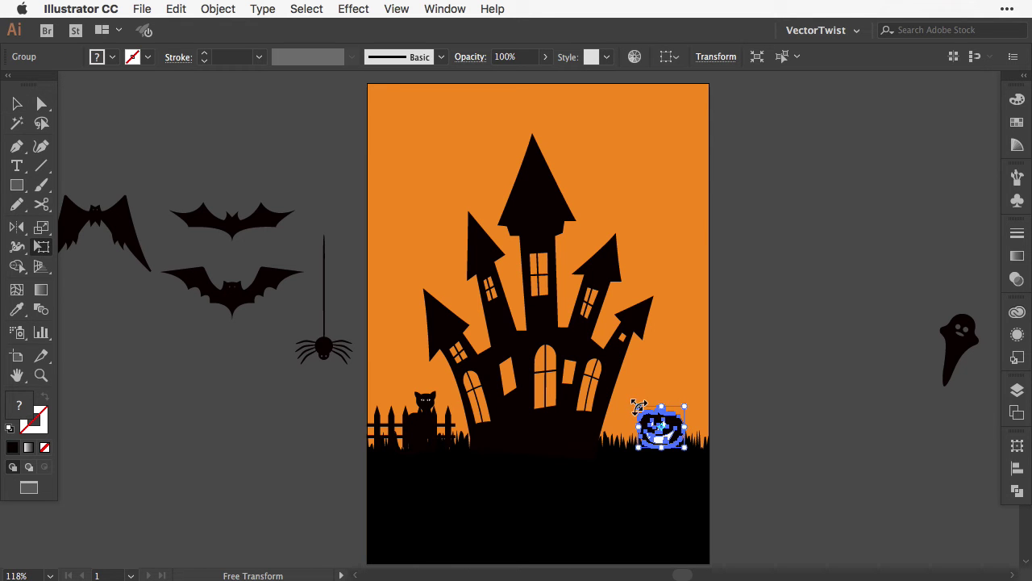
drag(636, 403, 631, 400)
key(v)
drag(946, 378, 805, 321)
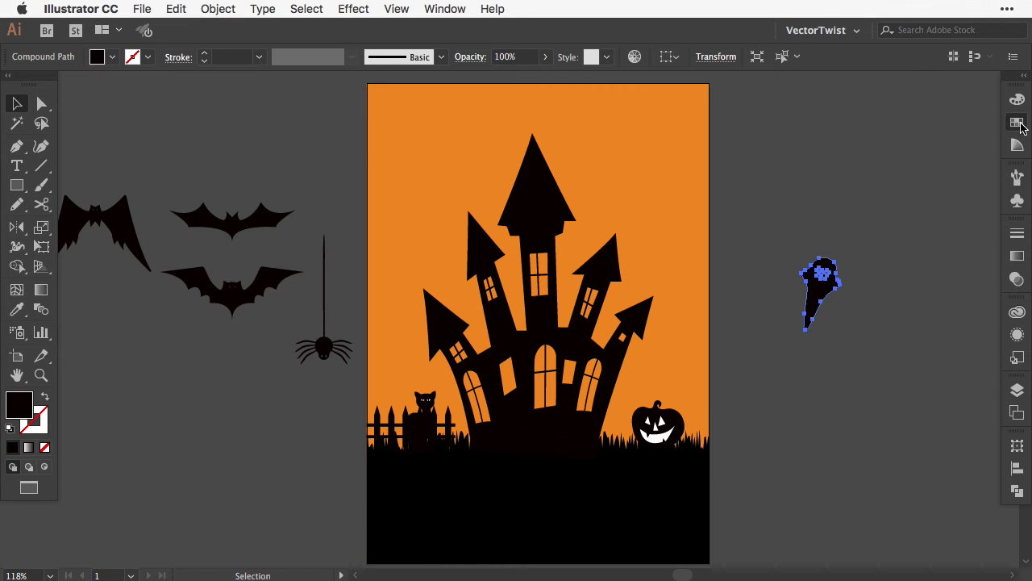
Make the ghost white, place it at the card's upper left, and set the first bat on the card rotated.
click(1017, 122)
click(835, 143)
drag(820, 283, 425, 224)
drag(265, 231, 495, 135)
key(e)
key(v)
click(251, 314)
Place the other two bats at the card's top right and right side, shrunk and tilted.
drag(307, 274, 671, 166)
key(e)
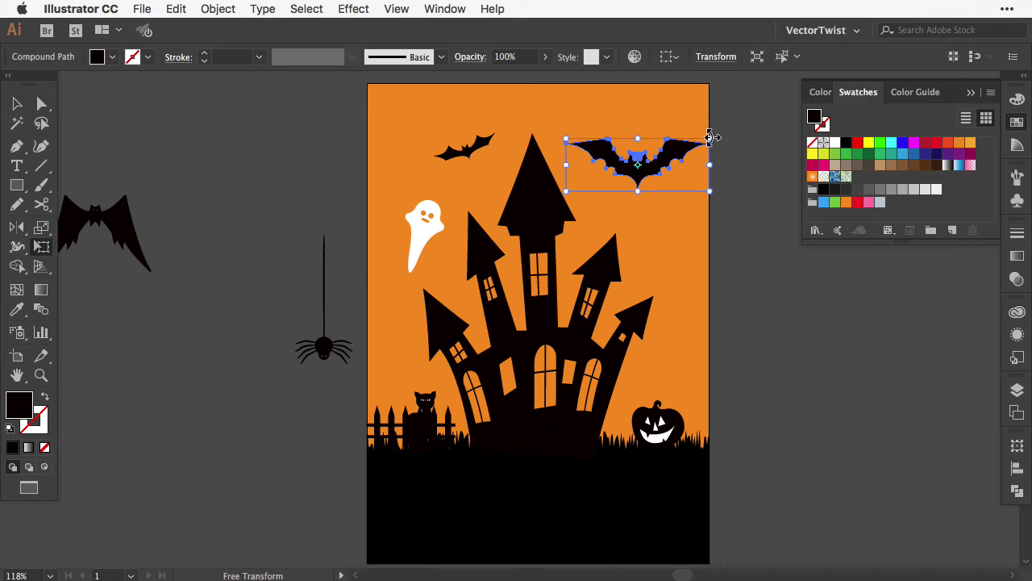
drag(710, 139, 681, 163)
key(v)
click(728, 173)
drag(131, 221, 198, 239)
key(e)
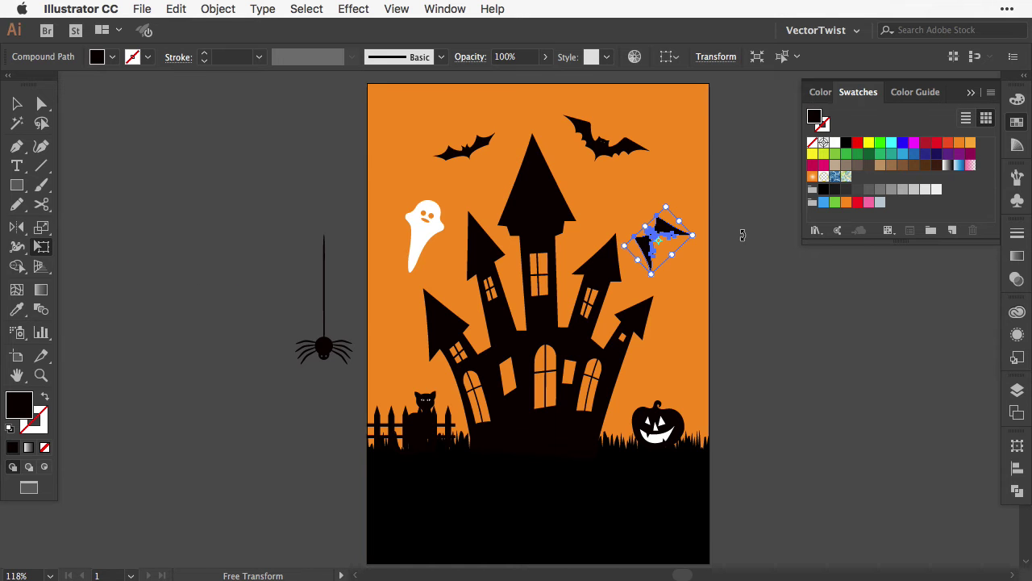
key(v)
click(733, 269)
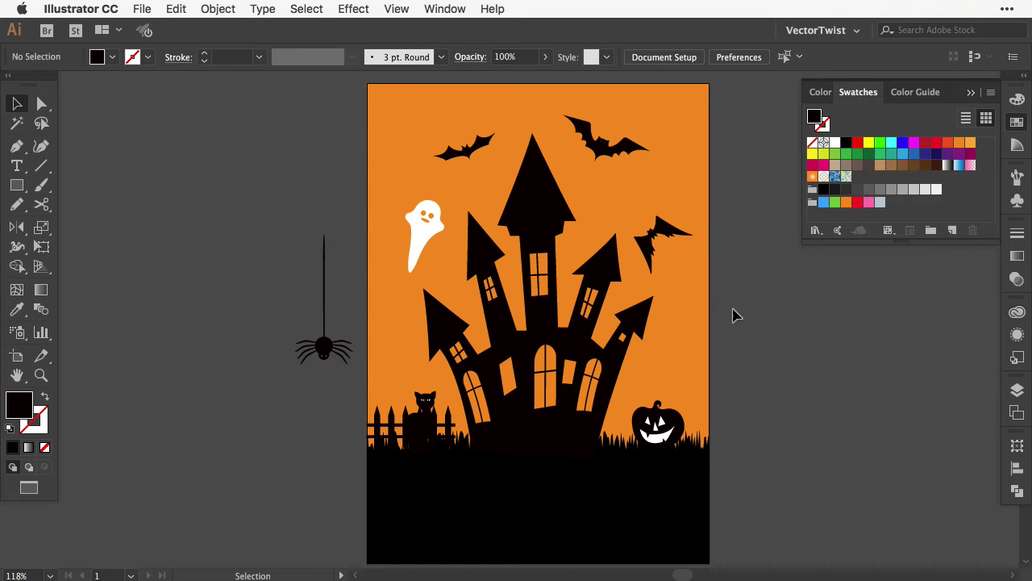
Hang the spider from the card's top edge and nudge the top and right bats into place.
drag(335, 350, 420, 180)
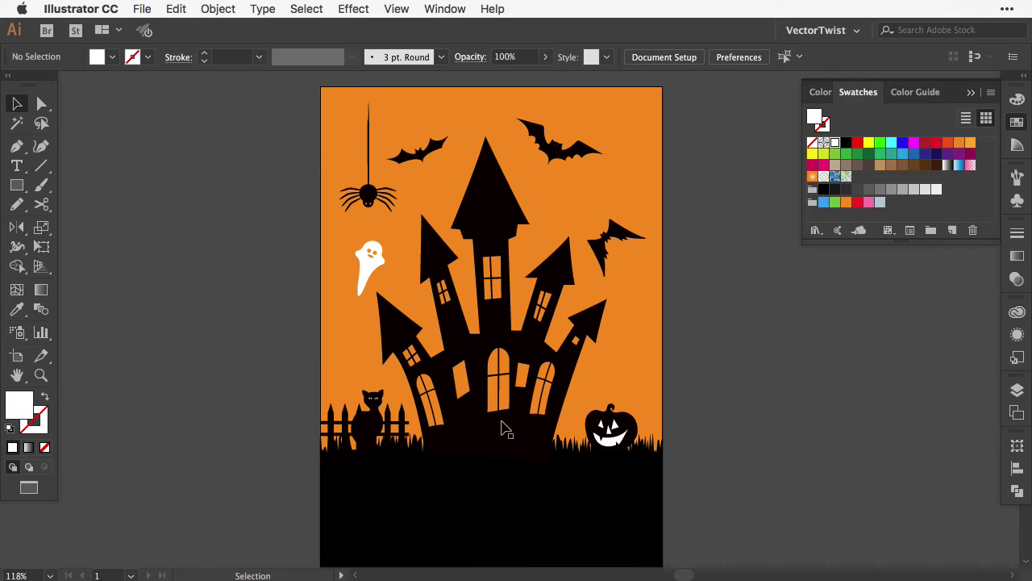
drag(579, 154, 564, 143)
drag(633, 245, 635, 256)
Draw a white circle moon near the top bat with the Ellipse tool (L).
key(l)
click(834, 143)
drag(561, 156, 626, 233)
key(v)
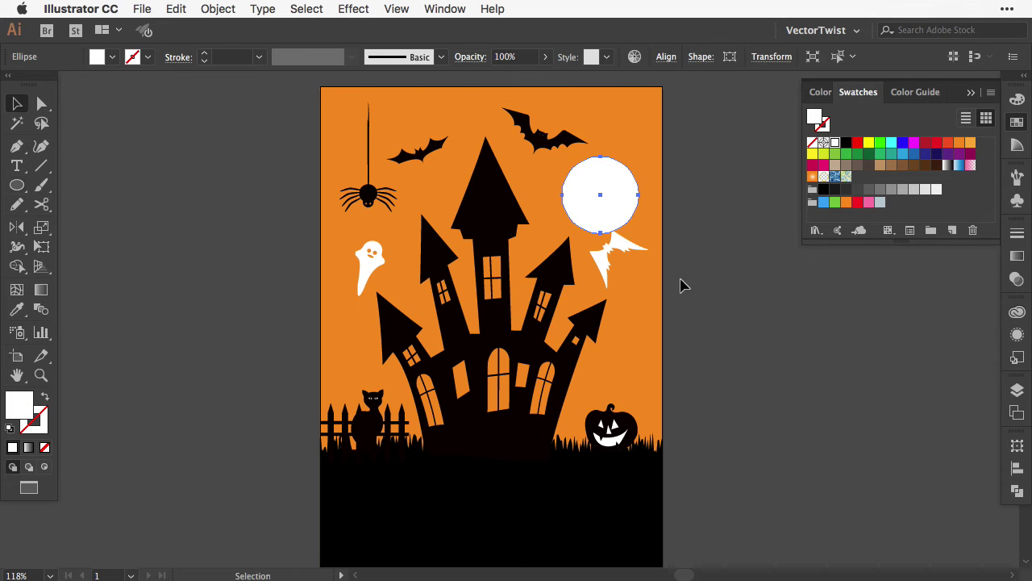
click(702, 286)
Fill the bat beneath the moon with black and rotate it to a slant.
click(622, 258)
click(847, 143)
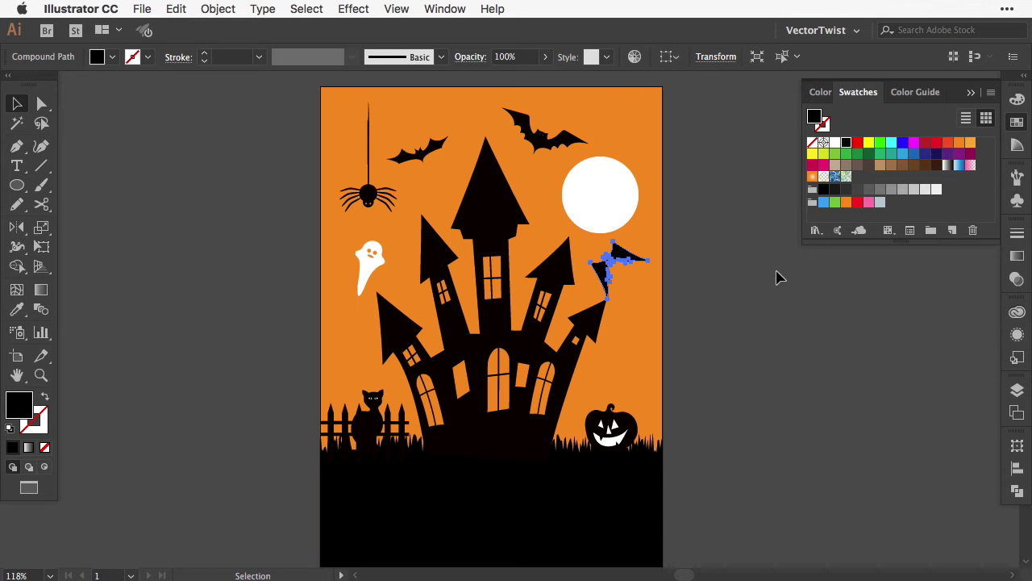
click(767, 311)
click(622, 261)
key(e)
mouse_move(637, 250)
mouse_down()
mouse_move(643, 256)
mouse_move(631, 237)
mouse_up()
Place the clip-art cloud across the lower moon, filled black and stretched wider.
key(v)
click(712, 331)
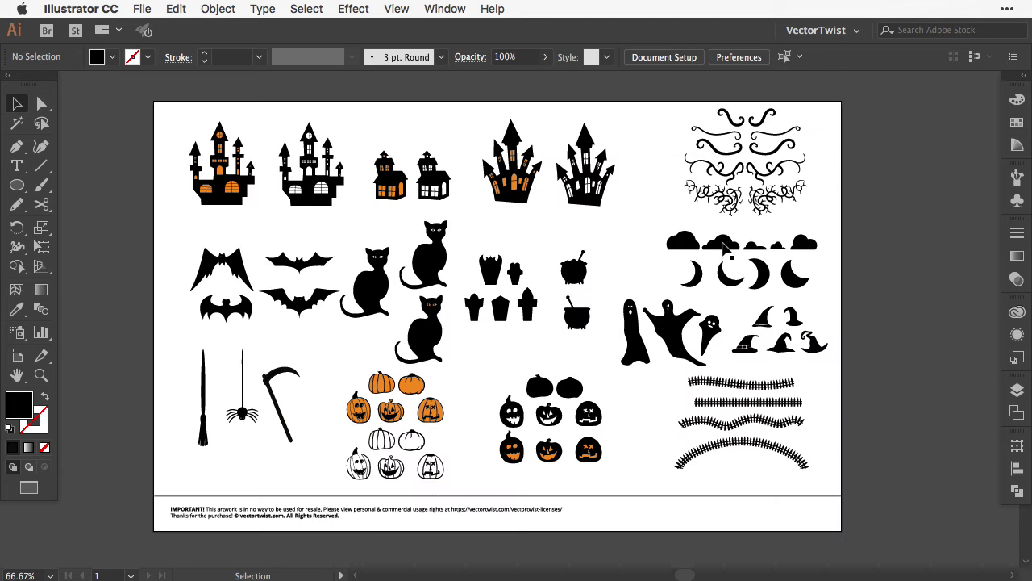
click(722, 244)
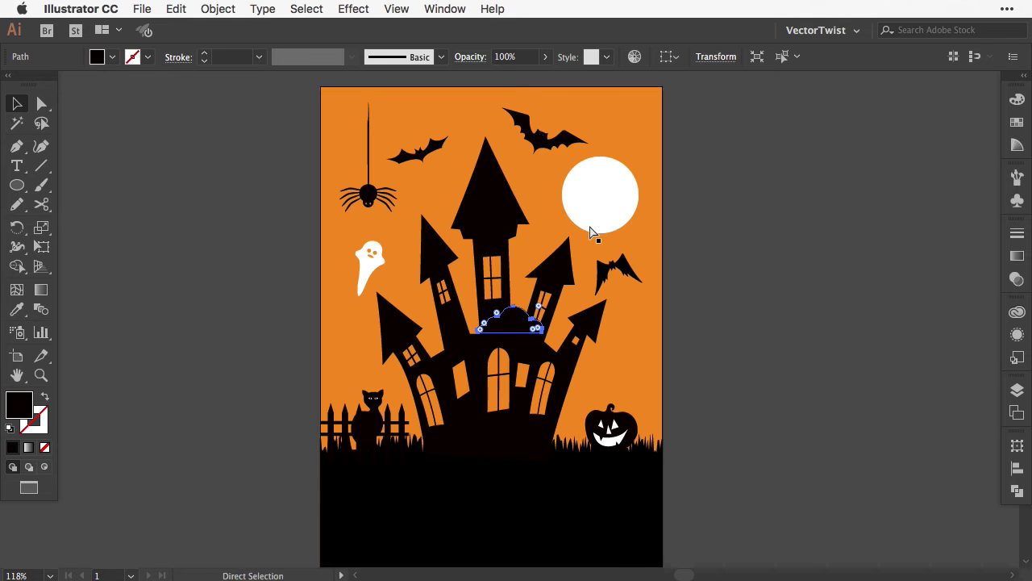
drag(517, 323, 639, 206)
key(e)
key(v)
click(742, 373)
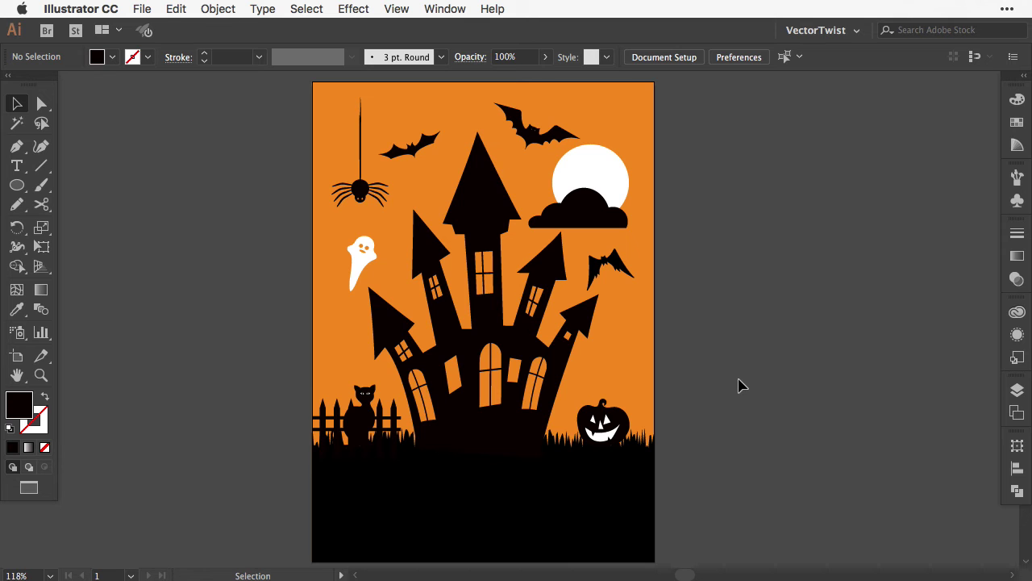
Zoom in on the card and pan up to bring its lower part into view.
key(super+equal)
key(super+equal)
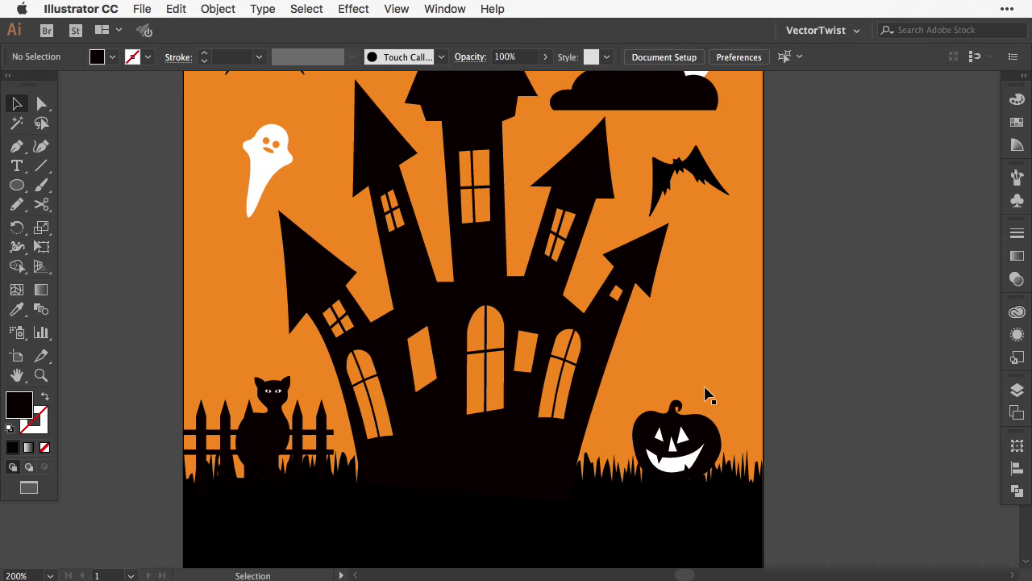
key(space)
drag(708, 392, 712, 255)
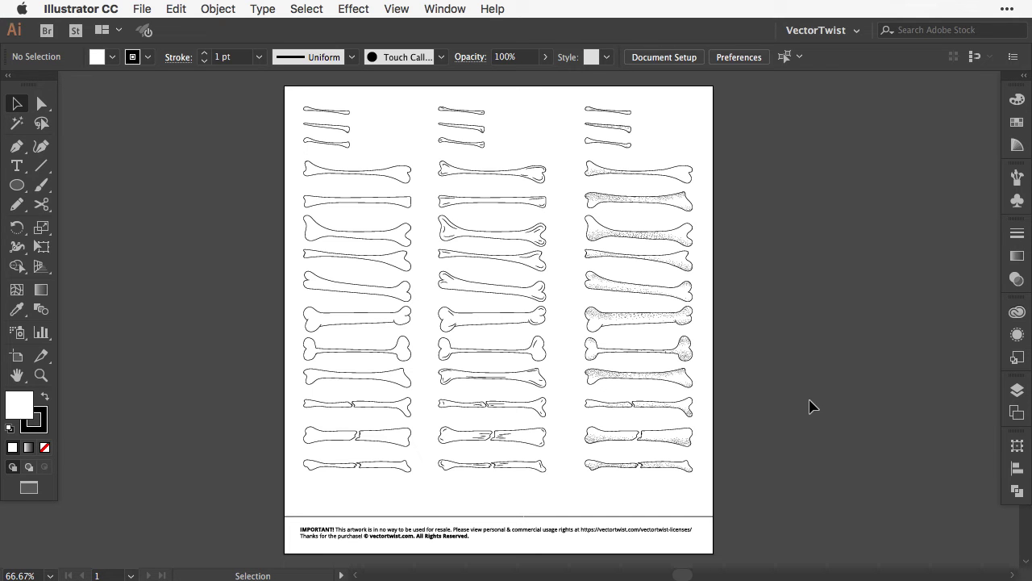
Paste a bone from the clip-art sheet into the card and shrink it.
click(331, 323)
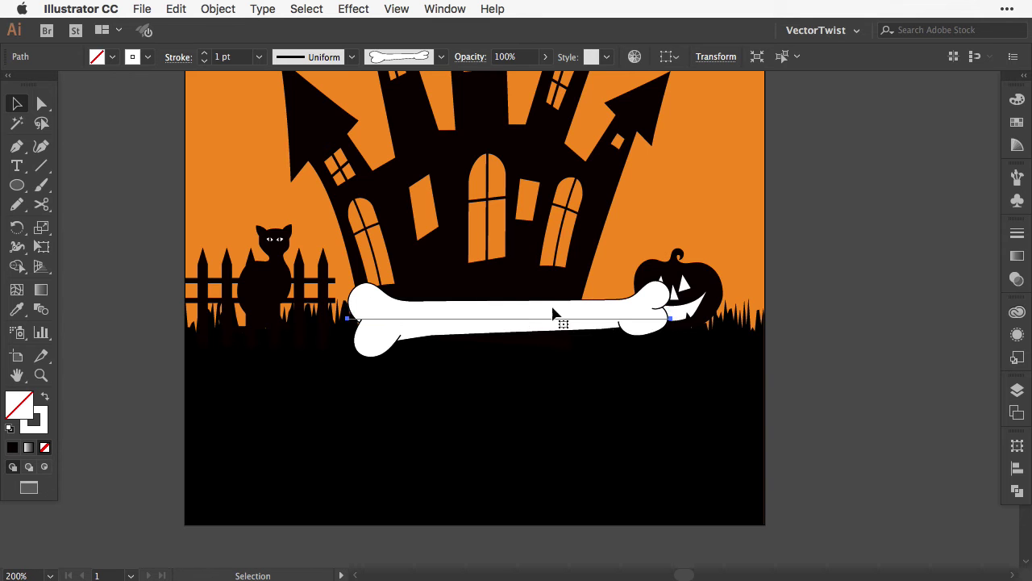
key(e)
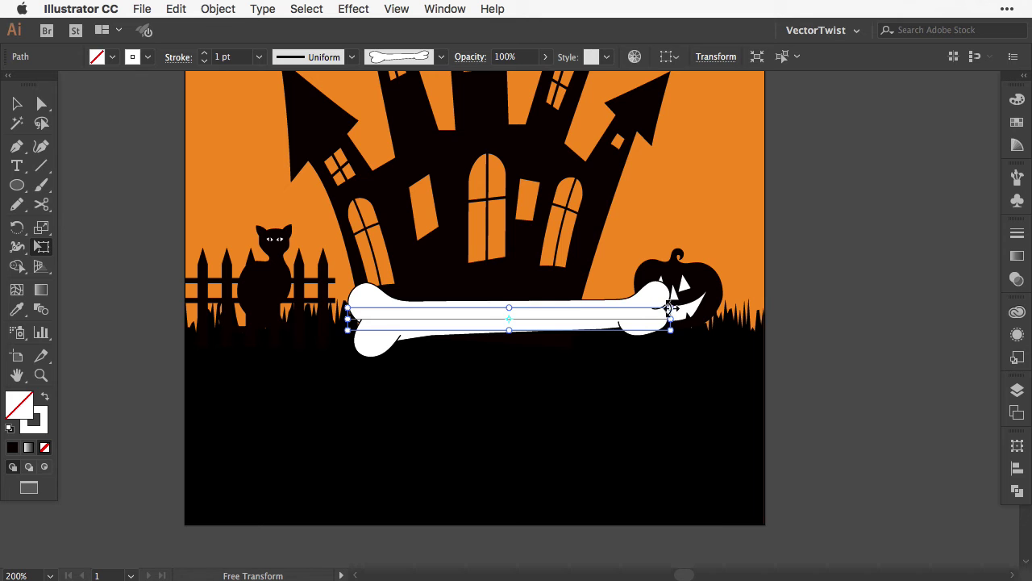
drag(668, 313, 484, 350)
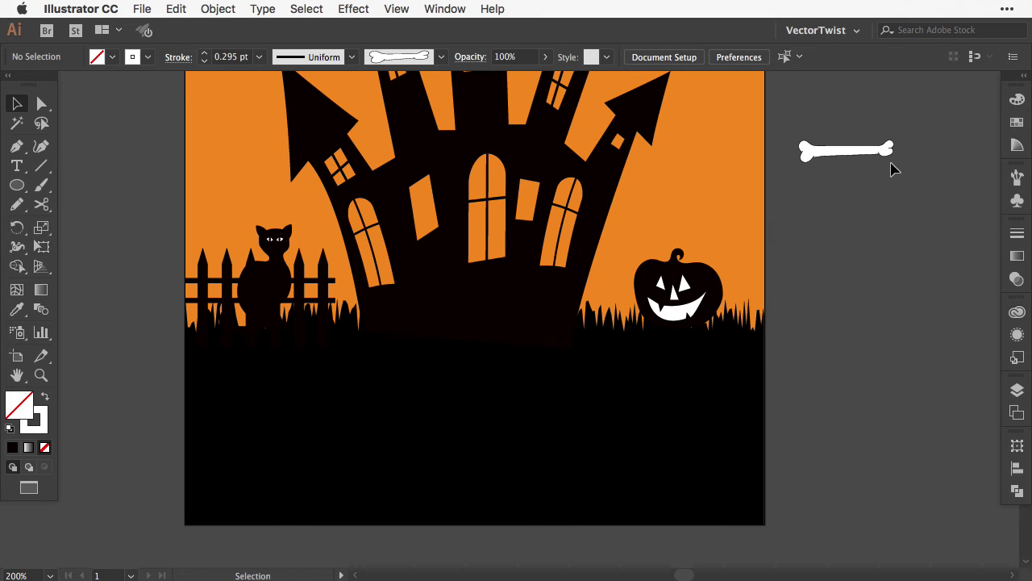
Turn the small bone into a brush and set the stroke weight to 0.25 pt.
click(842, 154)
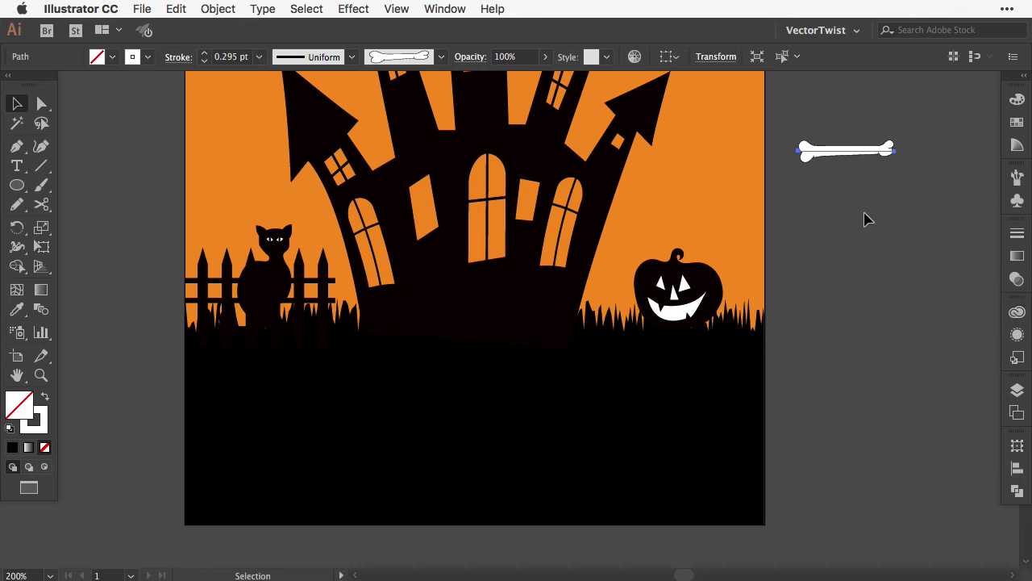
click(1018, 177)
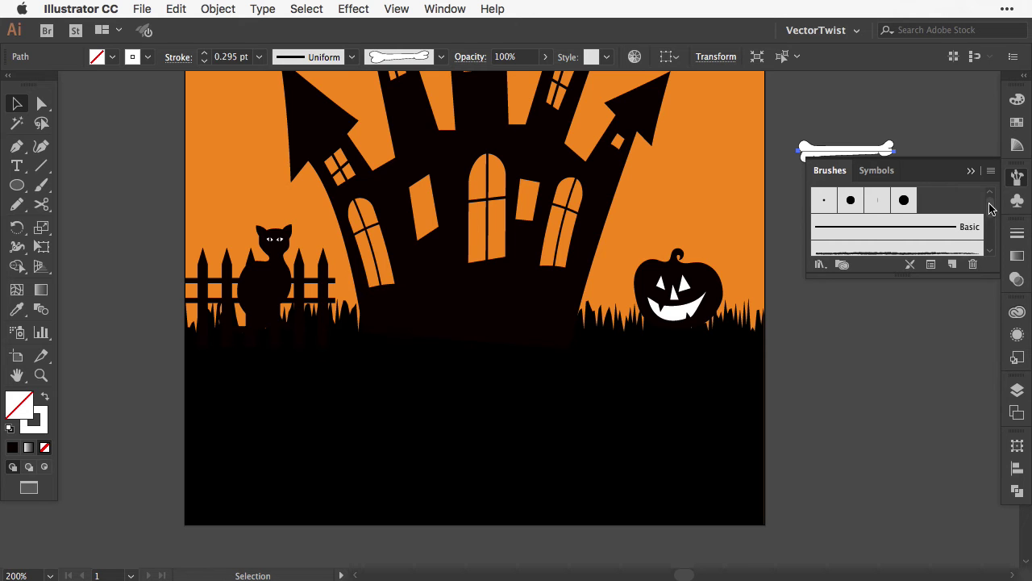
drag(993, 276, 985, 414)
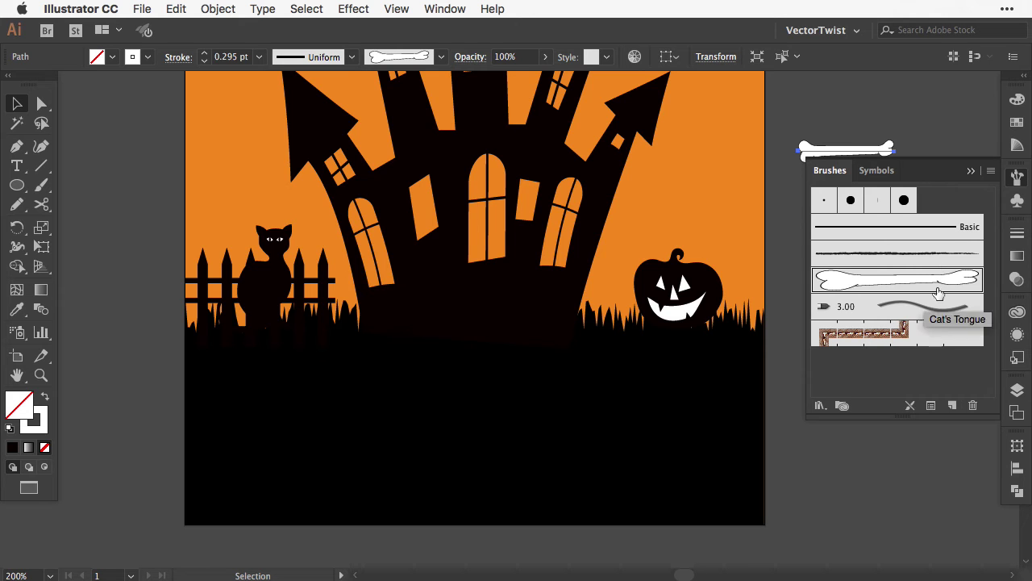
click(811, 492)
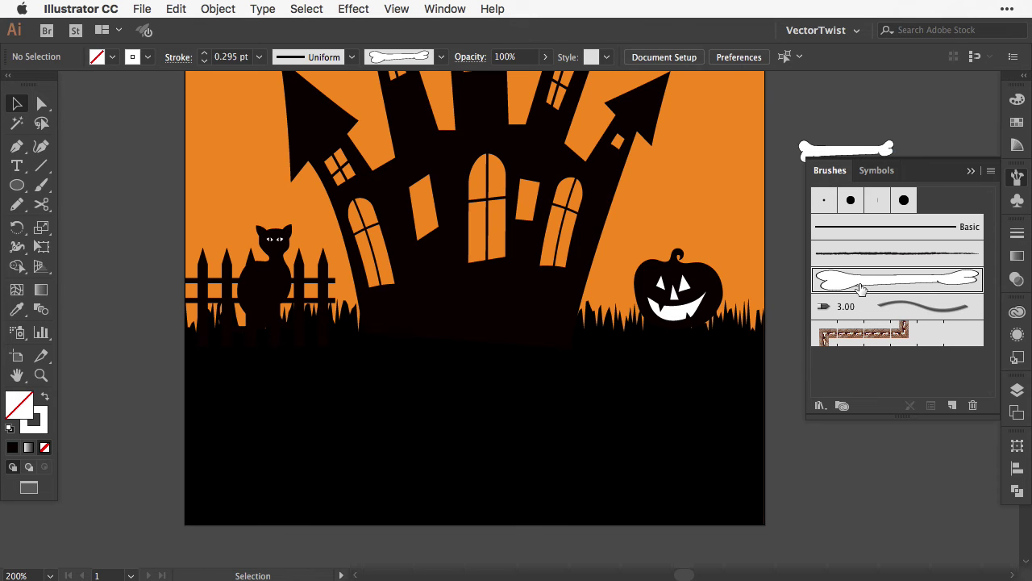
click(259, 57)
click(275, 74)
Paint the letters H, A, L, L in bone brush strokes on the black ground.
key(b)
drag(223, 417, 234, 469)
drag(252, 407, 272, 476)
key(ctrl+z)
drag(208, 443, 277, 445)
mouse_move(305, 406)
mouse_down()
mouse_move(313, 472)
mouse_move(329, 470)
mouse_up()
mouse_move(289, 443)
mouse_down()
mouse_move(329, 441)
mouse_move(354, 469)
mouse_move(381, 461)
mouse_up()
drag(386, 408, 389, 474)
drag(399, 465, 417, 458)
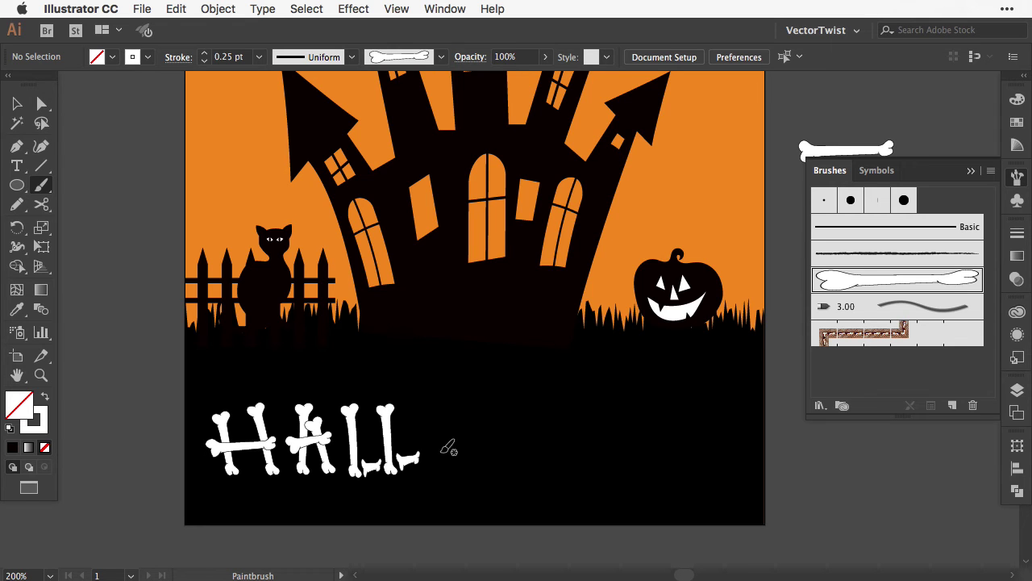
Paint the remaining letters O, W, E, E, N in bone strokes.
mouse_move(451, 408)
mouse_down()
mouse_move(452, 477)
mouse_move(478, 474)
mouse_up()
drag(494, 405, 516, 463)
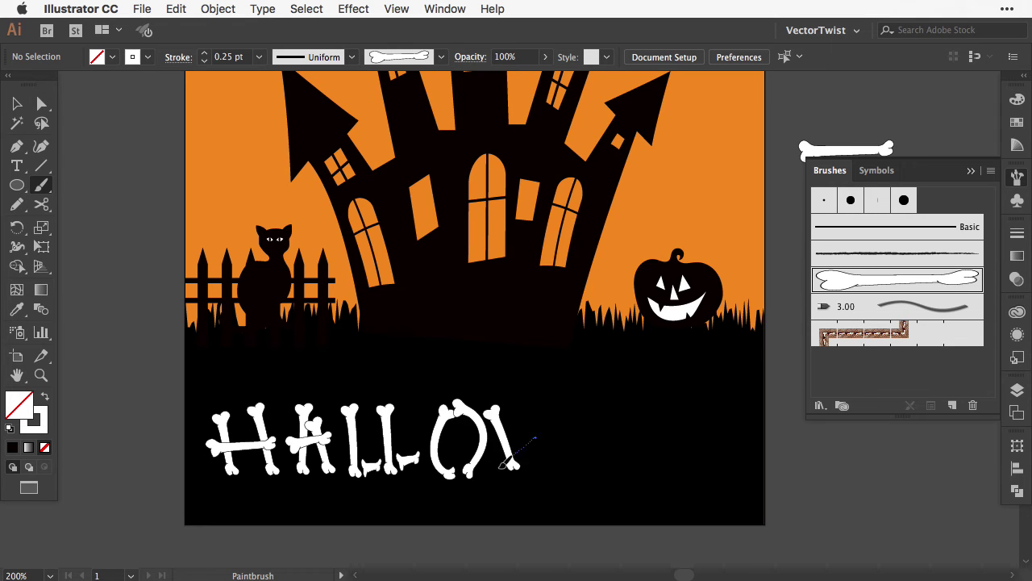
drag(498, 470, 500, 470)
mouse_move(562, 401)
mouse_down()
mouse_move(538, 474)
mouse_move(582, 474)
mouse_up()
mouse_move(586, 412)
mouse_down()
mouse_move(618, 413)
mouse_move(621, 468)
mouse_up()
mouse_move(637, 401)
mouse_down()
mouse_move(639, 476)
mouse_move(671, 412)
mouse_up()
mouse_move(643, 443)
mouse_down()
mouse_move(645, 470)
mouse_move(670, 469)
mouse_up()
mouse_move(688, 404)
mouse_down()
mouse_move(690, 476)
mouse_move(713, 474)
mouse_up()
drag(716, 406, 716, 476)
Group all the HALLOWEEN bone strokes and scale the group slightly lower.
key(super+a)
key(super+g)
key(e)
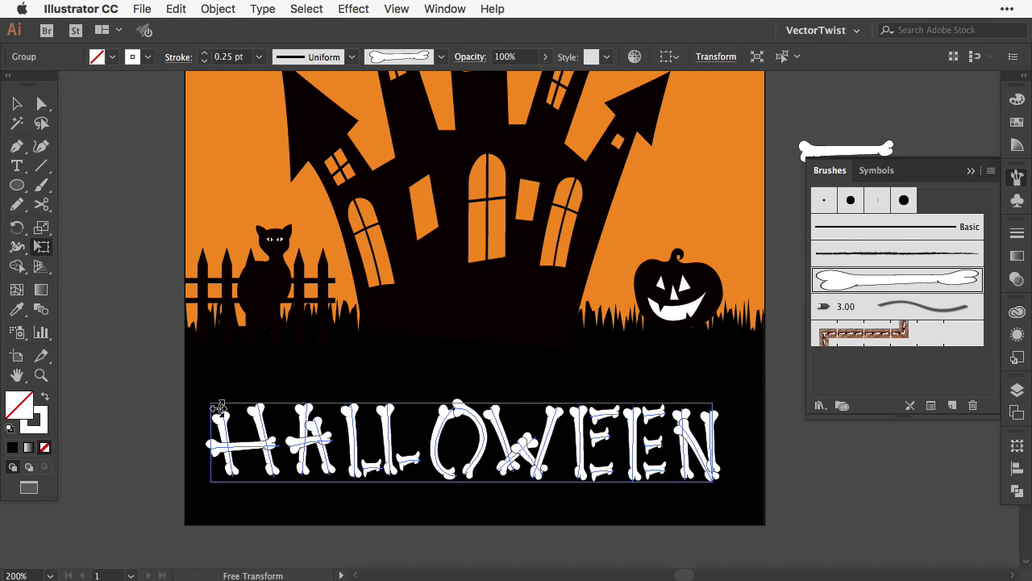
drag(234, 411, 243, 416)
Add the text 'Happy' above HALLOWEEN and fill it white.
key(v)
click(407, 377)
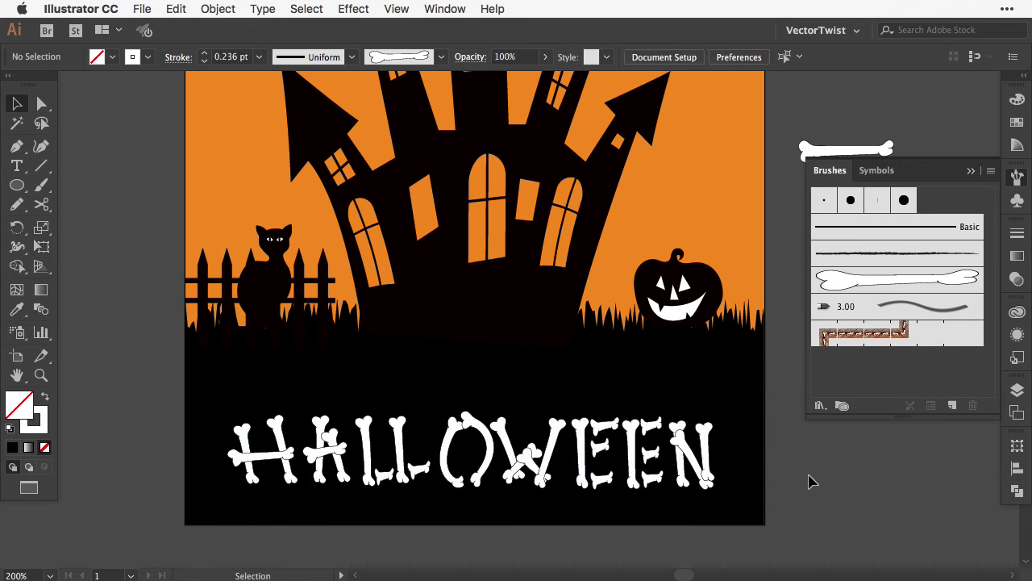
key(t)
click(380, 380)
text(Happy)
key(Escape)
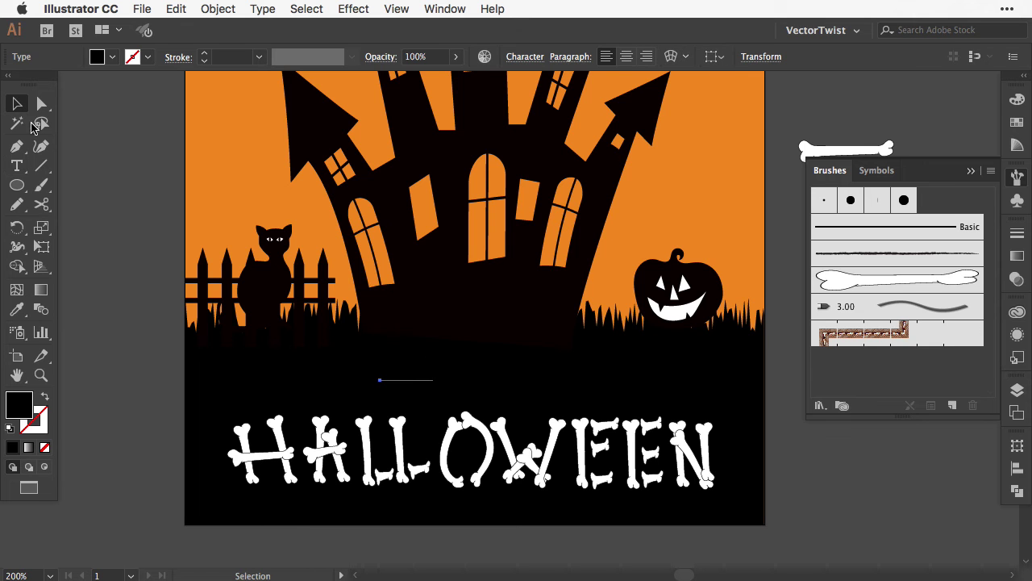
click(1017, 122)
click(823, 143)
Set HAPPY to Open Sans Extrabold in all caps and position it above HALLOWEEN.
click(525, 56)
click(531, 105)
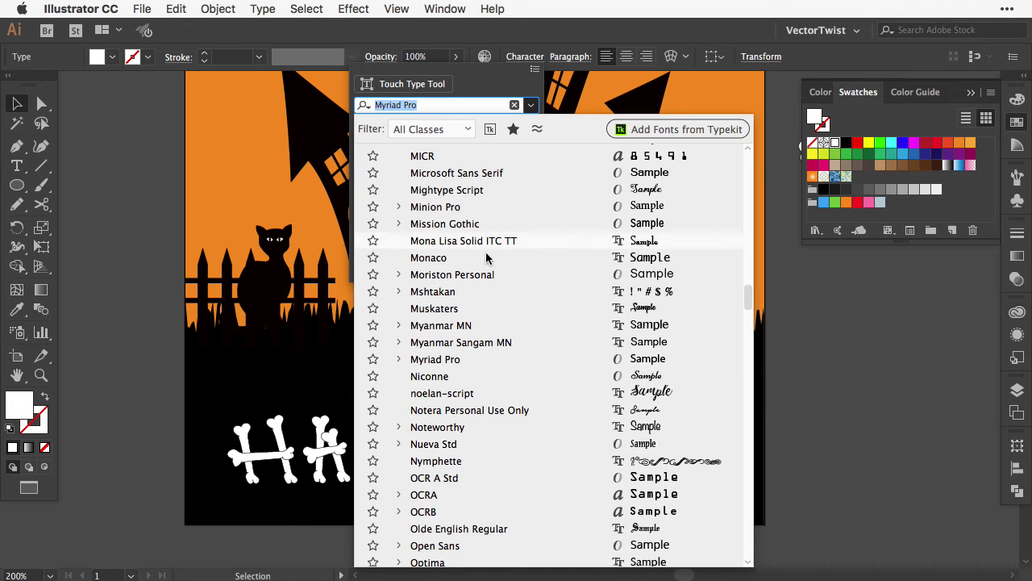
click(451, 546)
key(super+shift+k)
click(446, 379)
click(525, 57)
click(530, 127)
click(399, 285)
click(426, 381)
drag(426, 380, 481, 394)
Place the pasted swirl ornaments on either side of HAPPY, aligned on vertical centres.
key(super+v)
click(546, 326)
drag(546, 325, 551, 388)
drag(435, 323, 355, 386)
shift+click(601, 379)
click(667, 56)
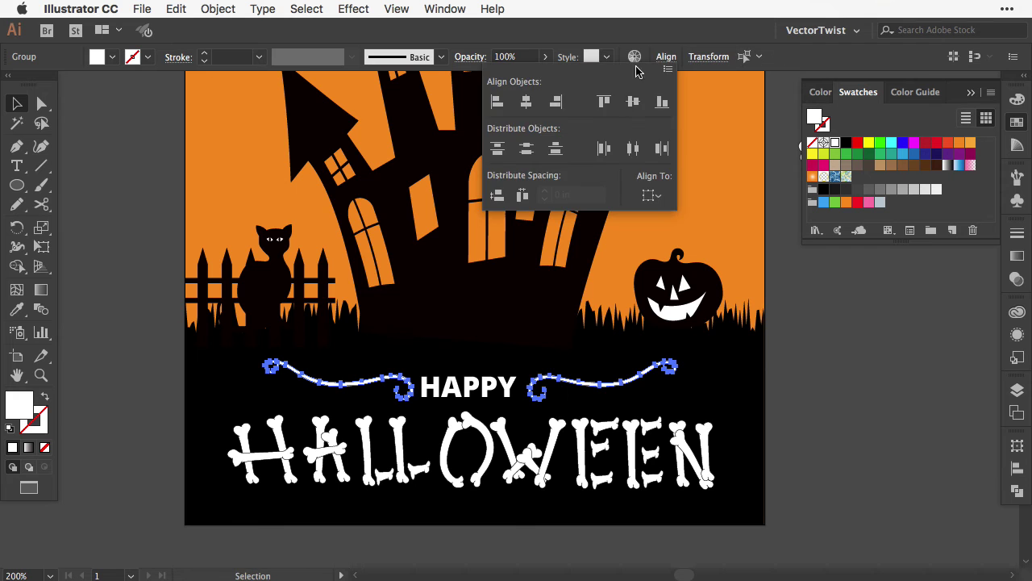
click(633, 101)
click(917, 380)
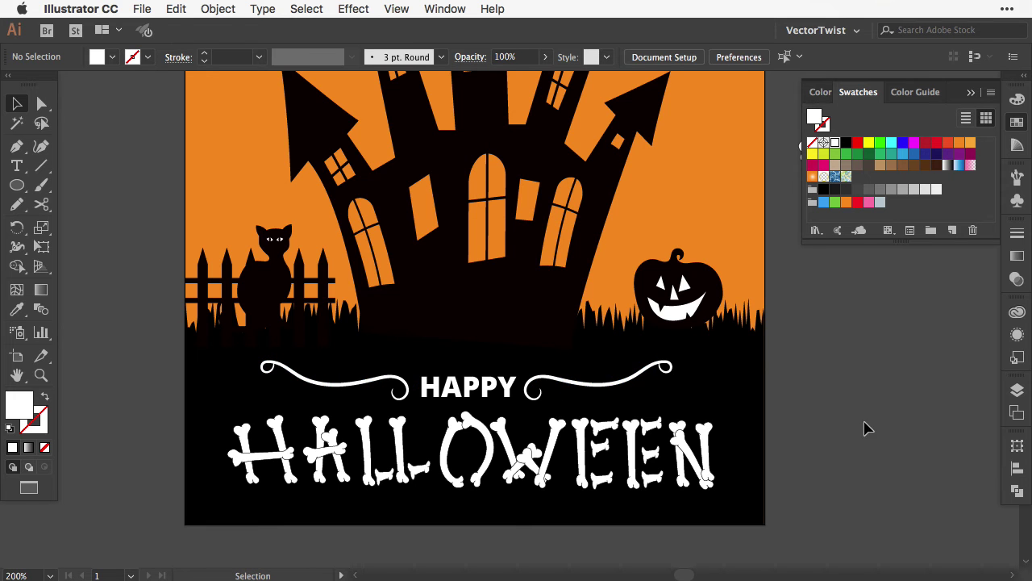
key(super+minus)
key(super+minus)
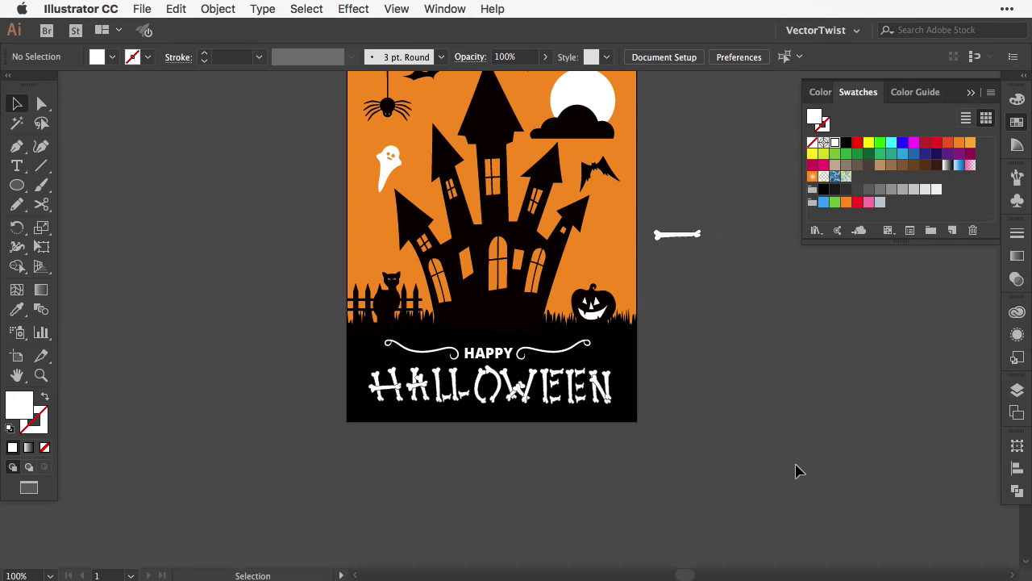
Delete the leftover bone beside the card.
scroll(656, 279, up, 3)
scroll(656, 279, right, 3)
drag(650, 293, 612, 392)
key(Delete)
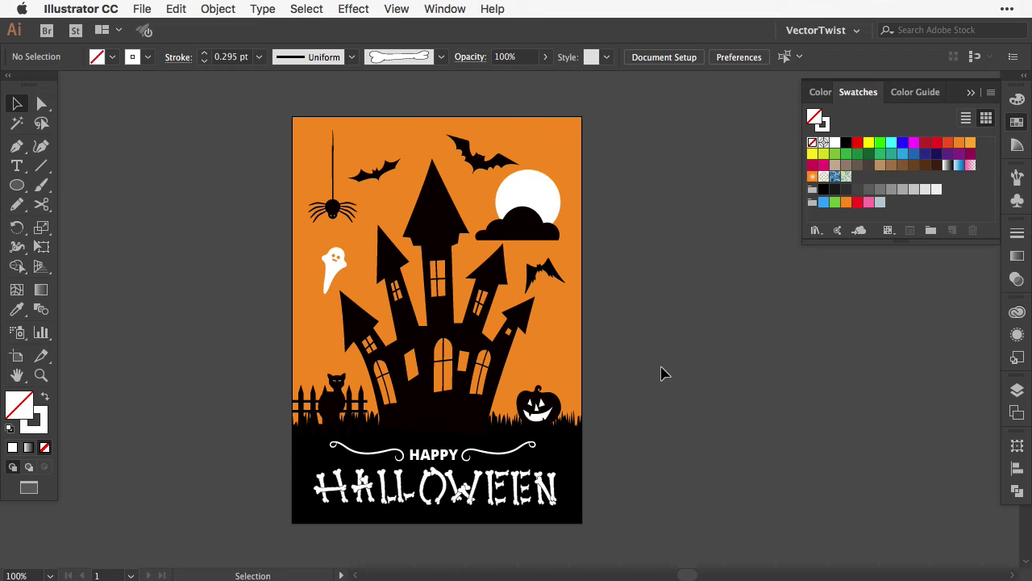
Apply Offset Path of -9 pt to the orange background rectangle.
click(304, 139)
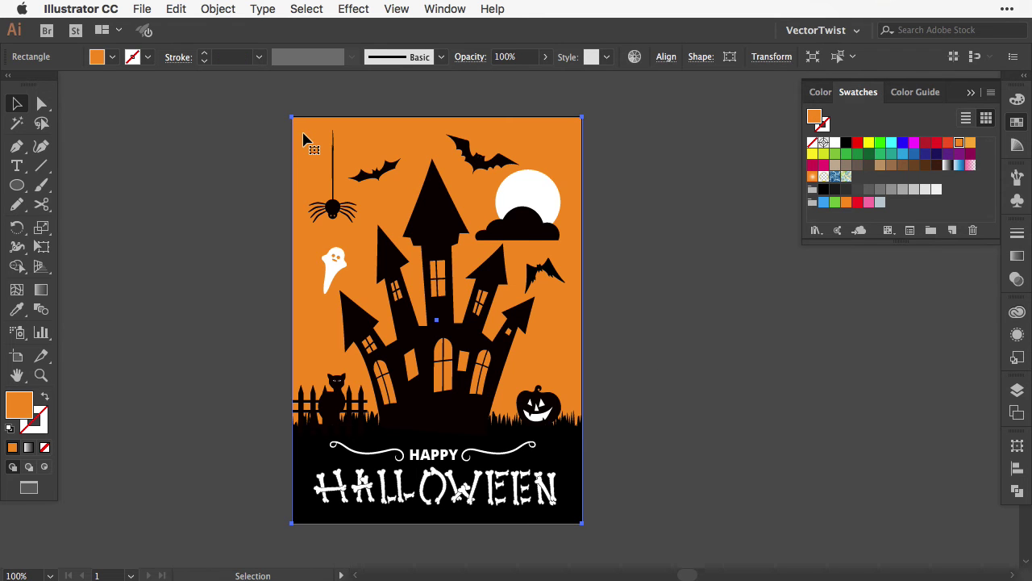
click(209, 11)
mouse_move(248, 355)
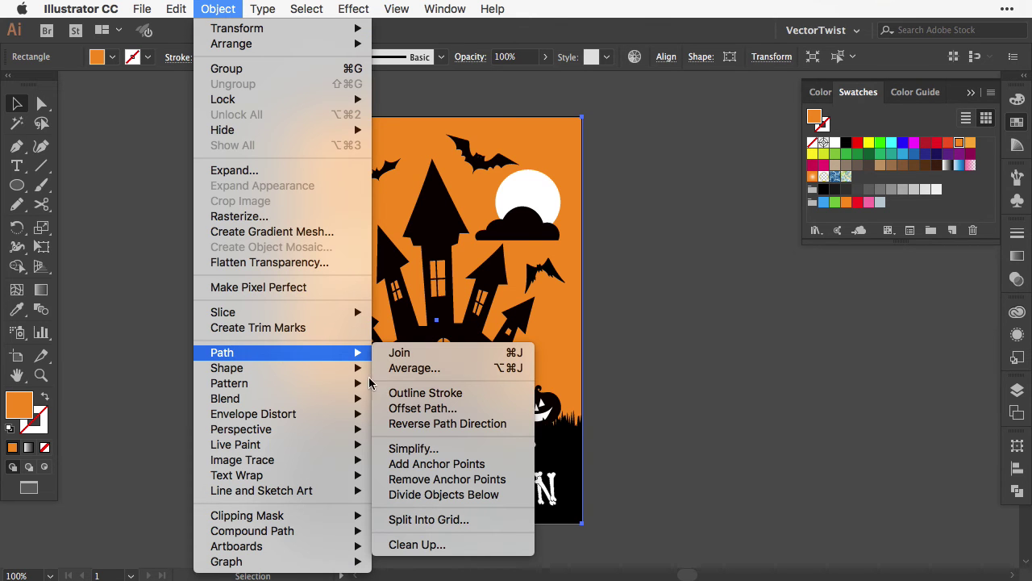
click(423, 408)
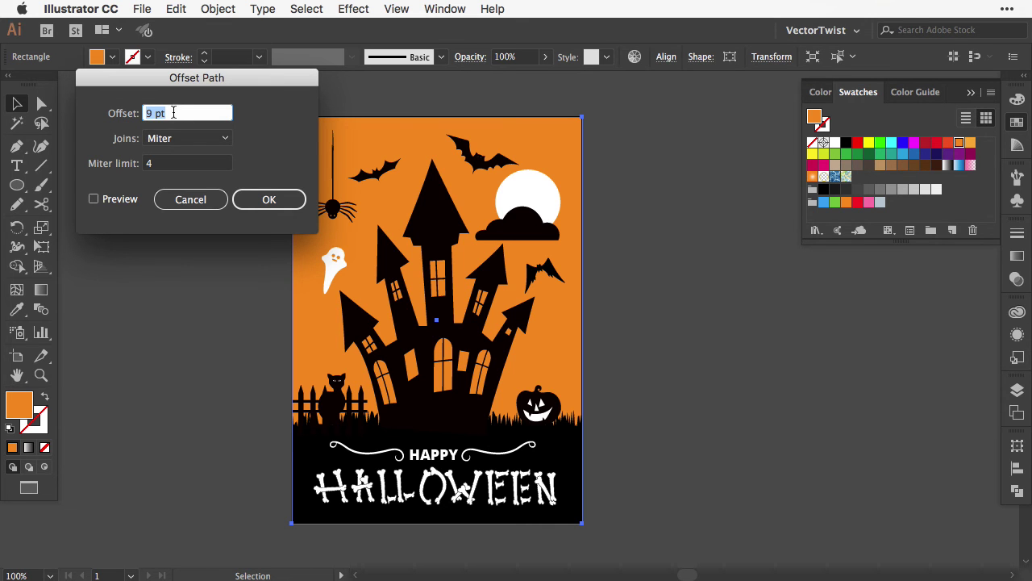
click(145, 114)
text(-)
click(92, 200)
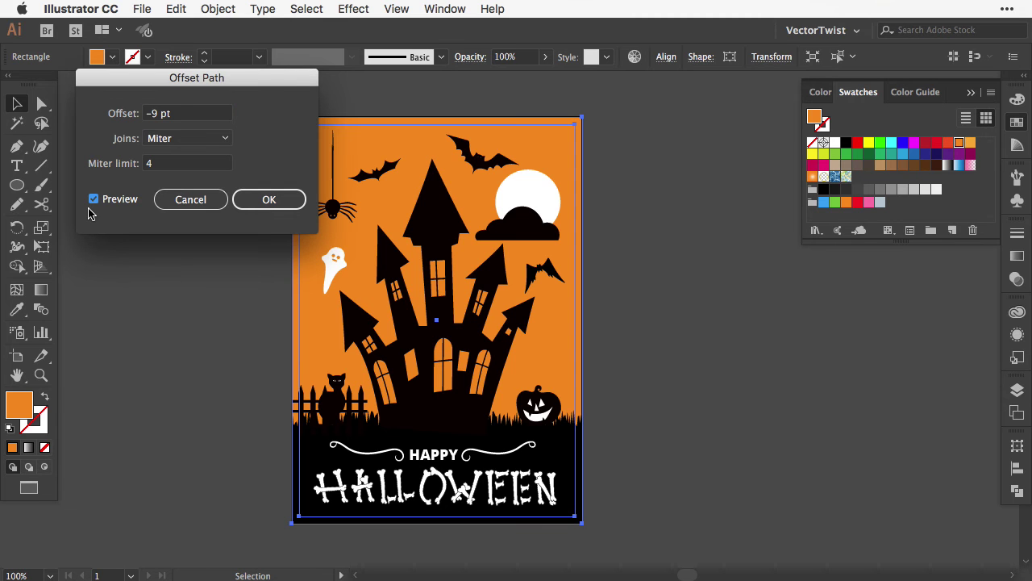
click(275, 201)
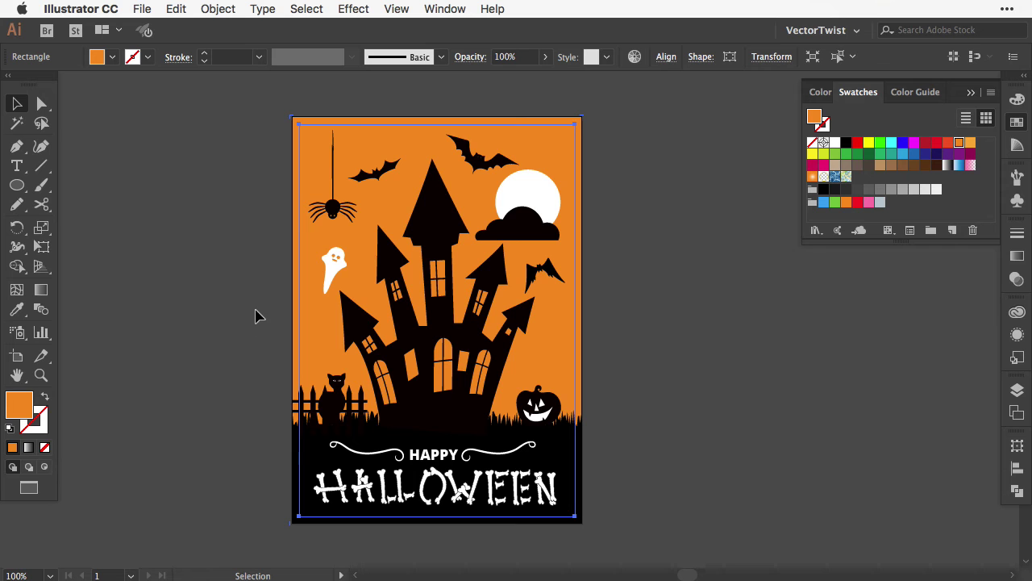
Give the inset rectangle no fill and a black 2 pt stroke.
click(45, 448)
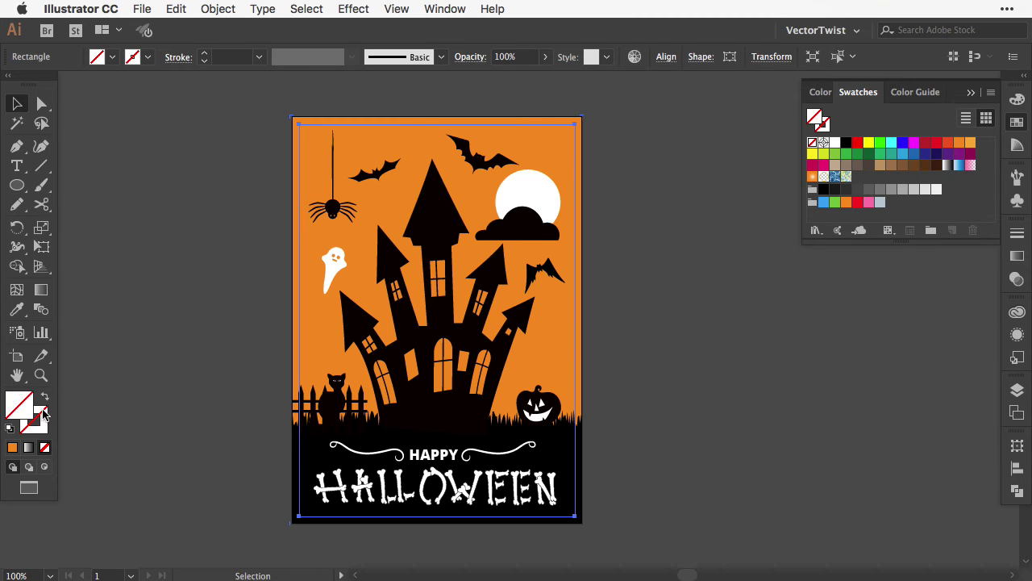
click(35, 419)
click(809, 206)
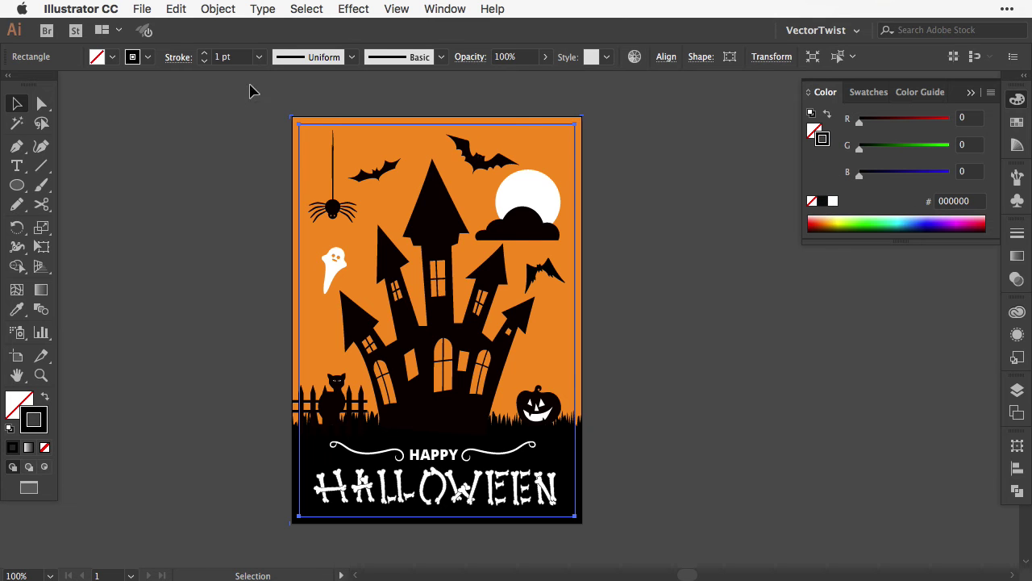
click(259, 56)
click(276, 145)
click(238, 187)
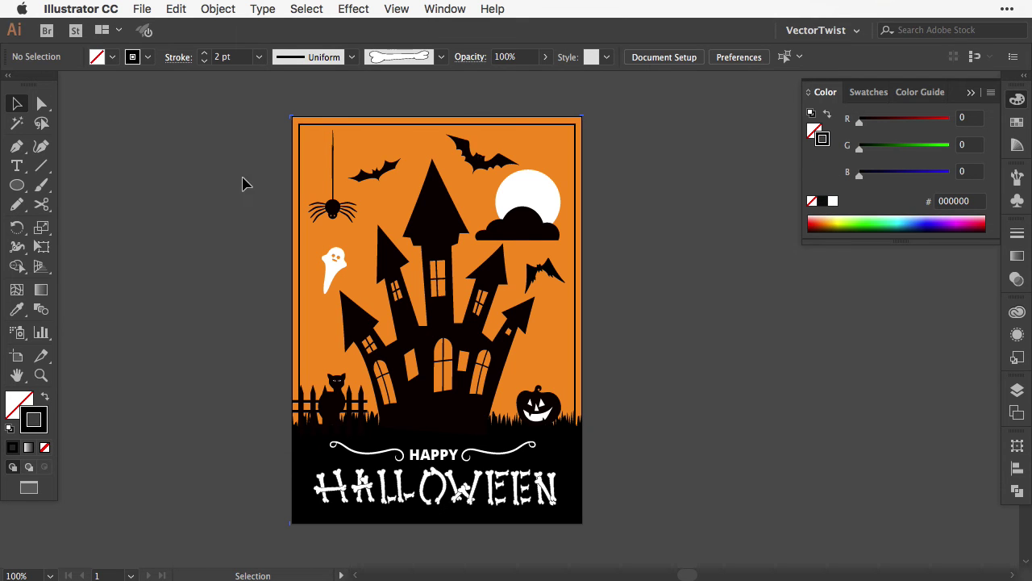
click(337, 208)
click(224, 245)
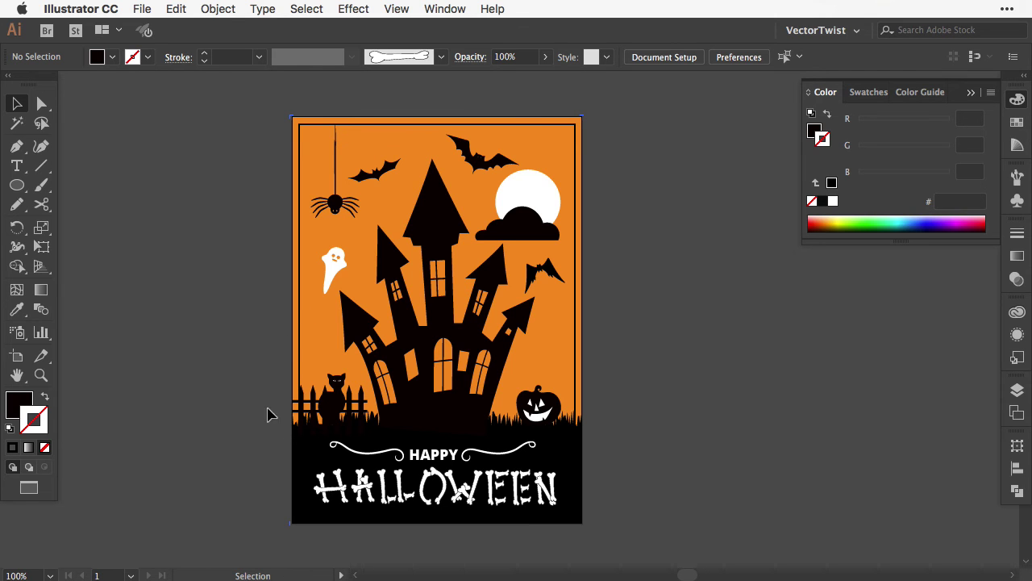
Zoom in on the cat and fence area, zoom back out, and select the orange background.
key(super+space)
drag(254, 358, 348, 484)
click(416, 294)
key(a)
key(super+minus)
key(super+minus)
key(super+minus)
key(super+minus)
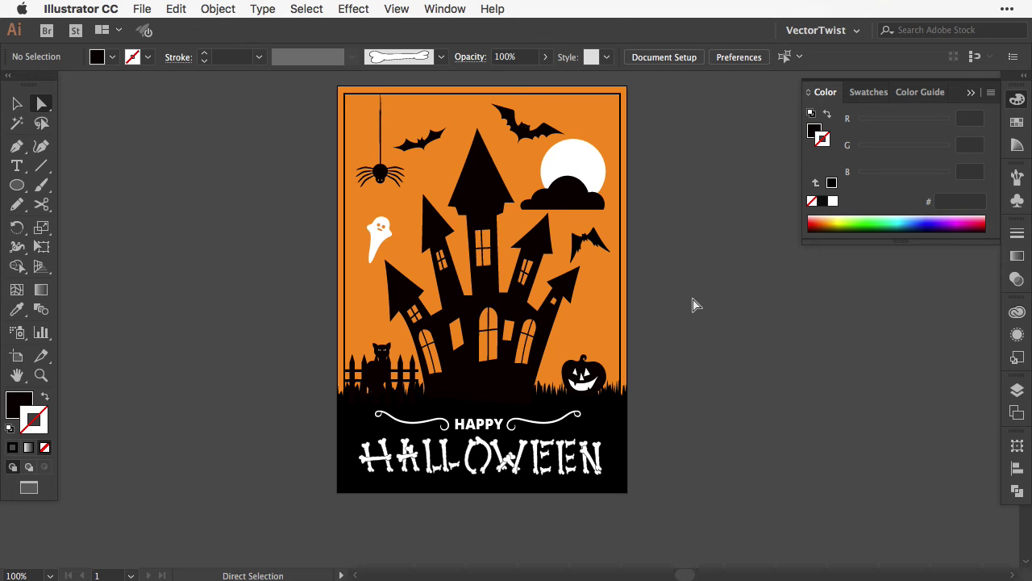
key(v)
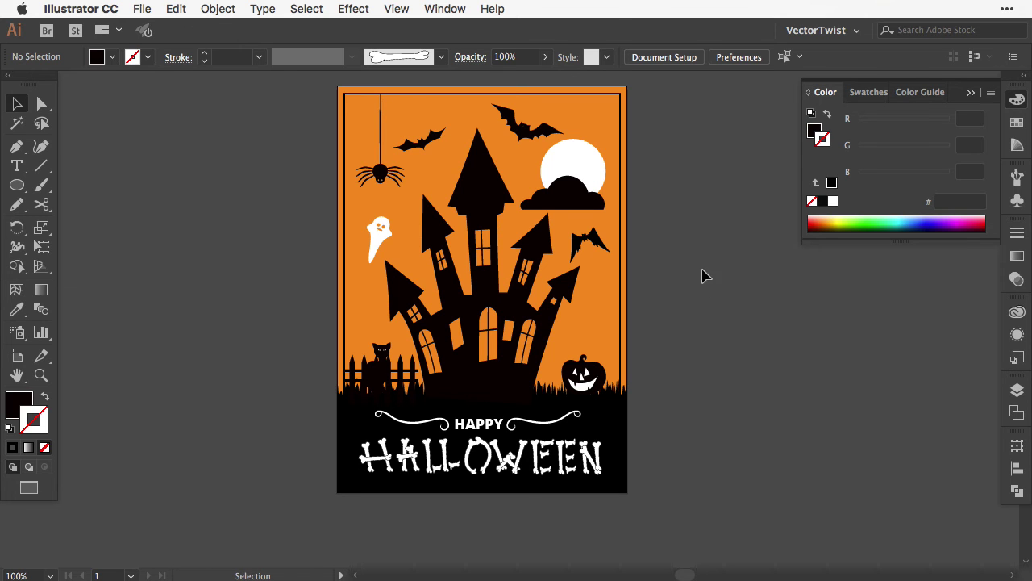
click(603, 121)
drag(603, 121, 606, 118)
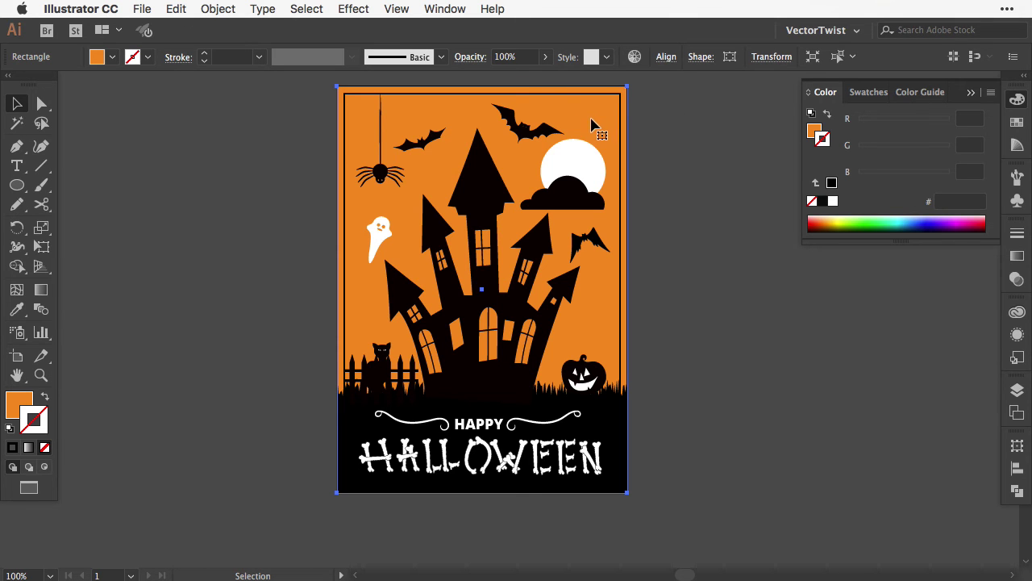
Paste a copy of the orange background in front and bring it above all artwork.
key(a)
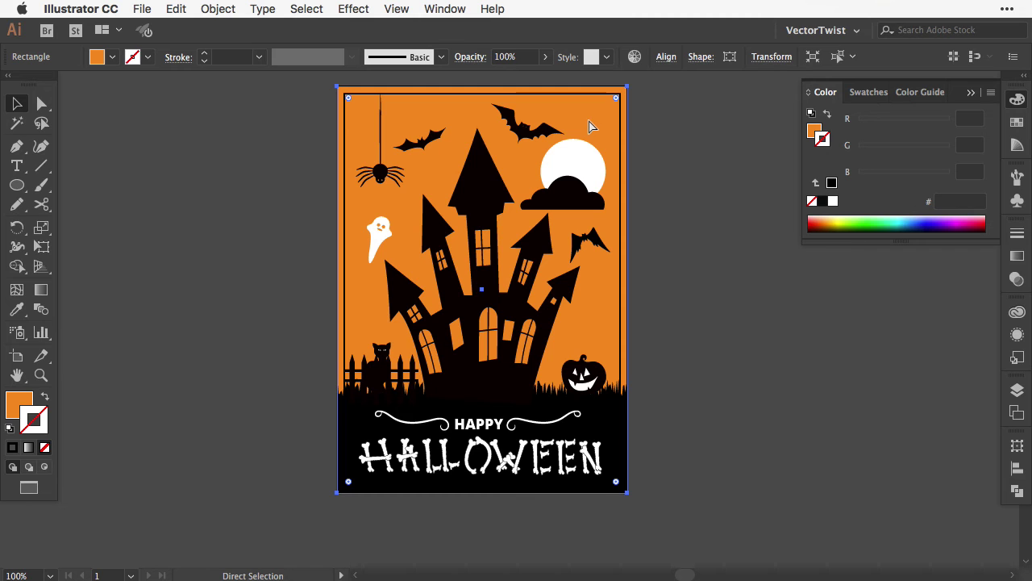
key(super+c)
key(super+f)
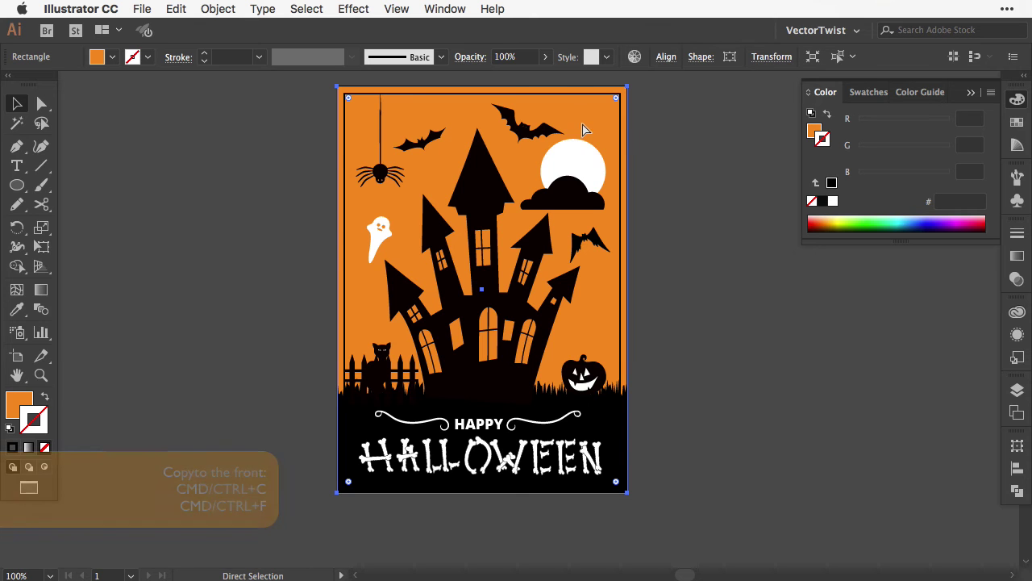
key(v)
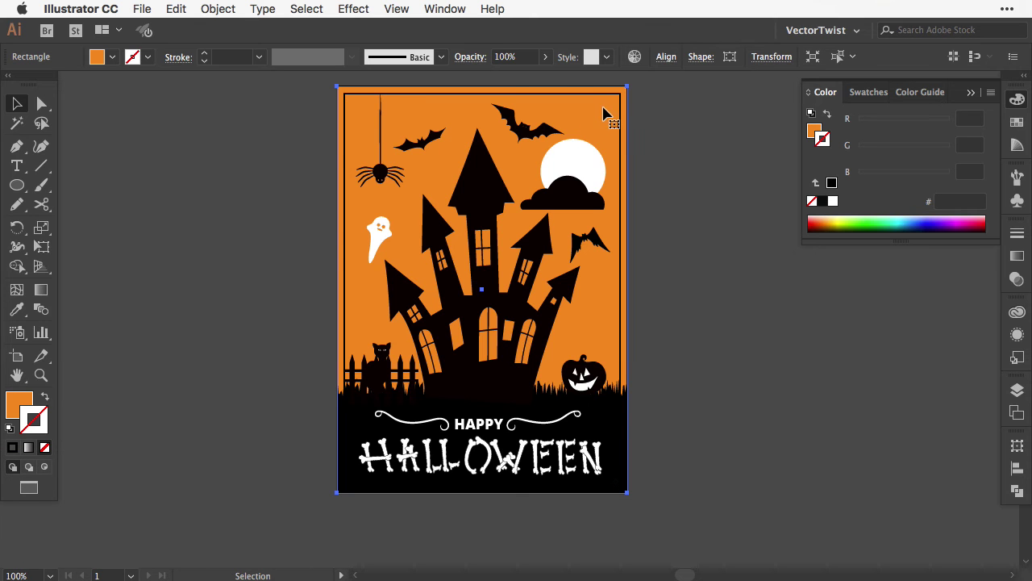
click(219, 10)
mouse_move(228, 34)
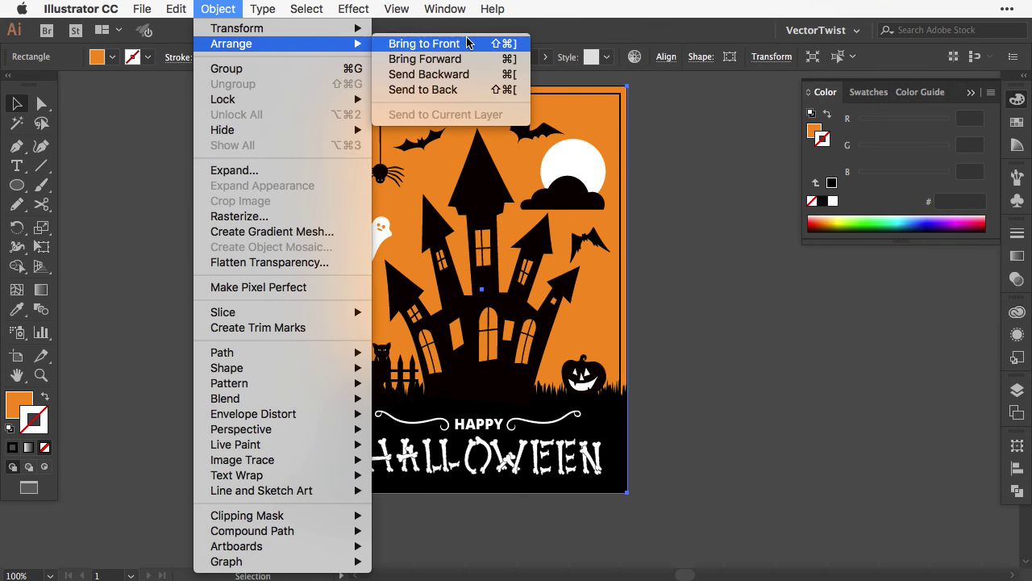
click(473, 47)
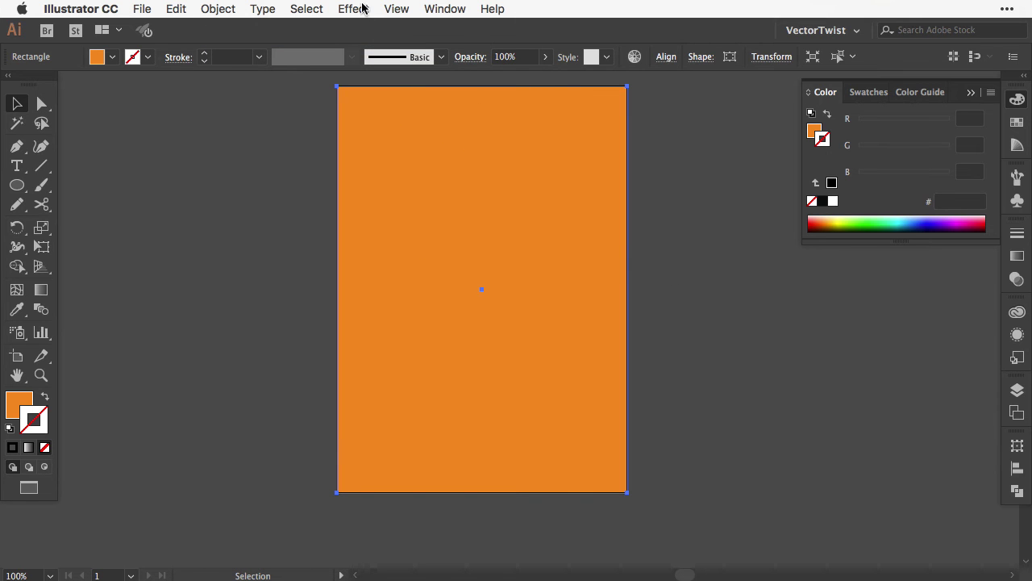
Apply the Graphic Pen effect: stroke length 15, balance 11, horizontal.
click(361, 9)
mouse_move(443, 381)
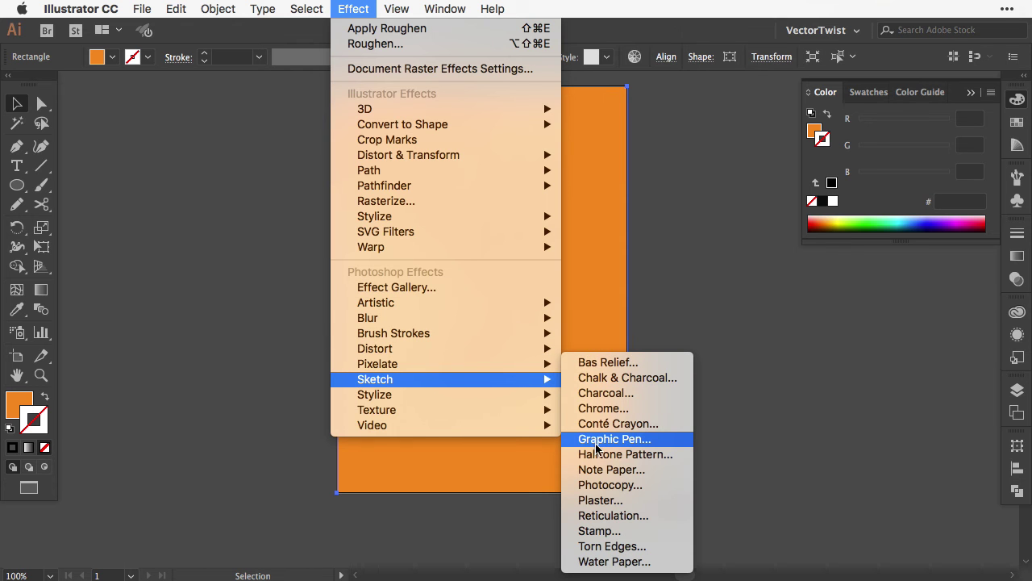
click(647, 440)
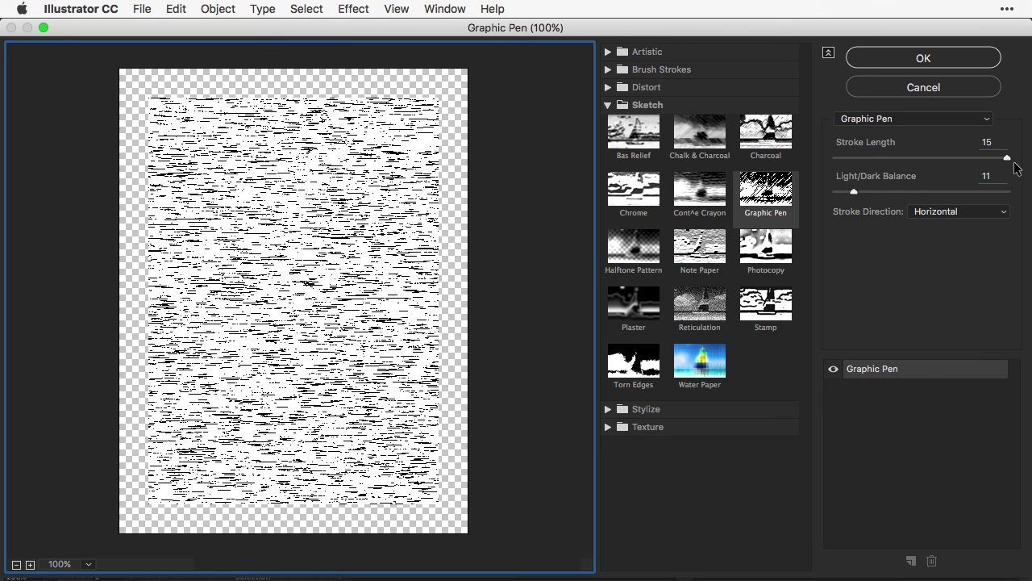
click(949, 60)
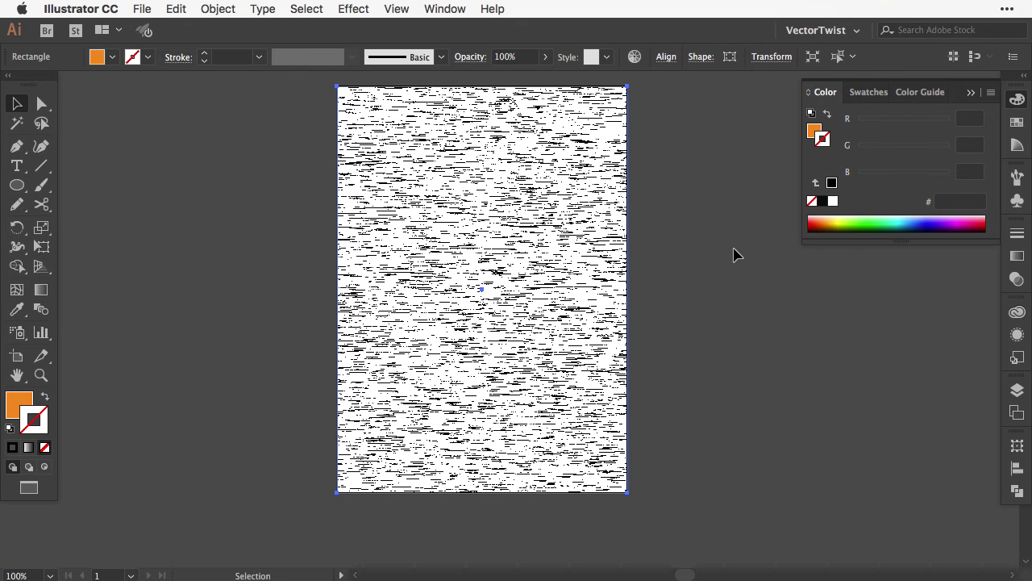
Set the texture to Multiply blend at 10% opacity, then check it zoomed in.
click(470, 58)
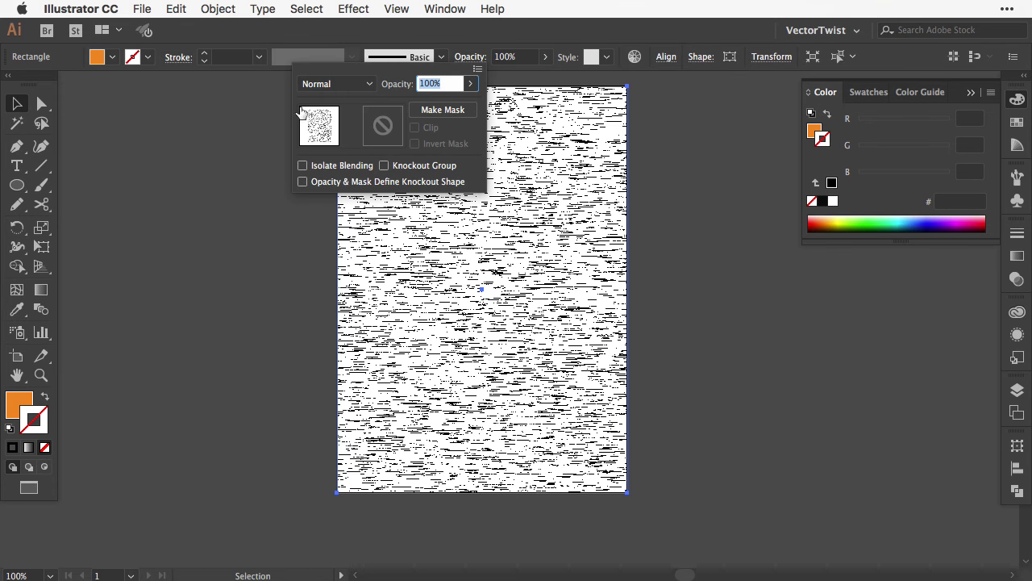
click(365, 85)
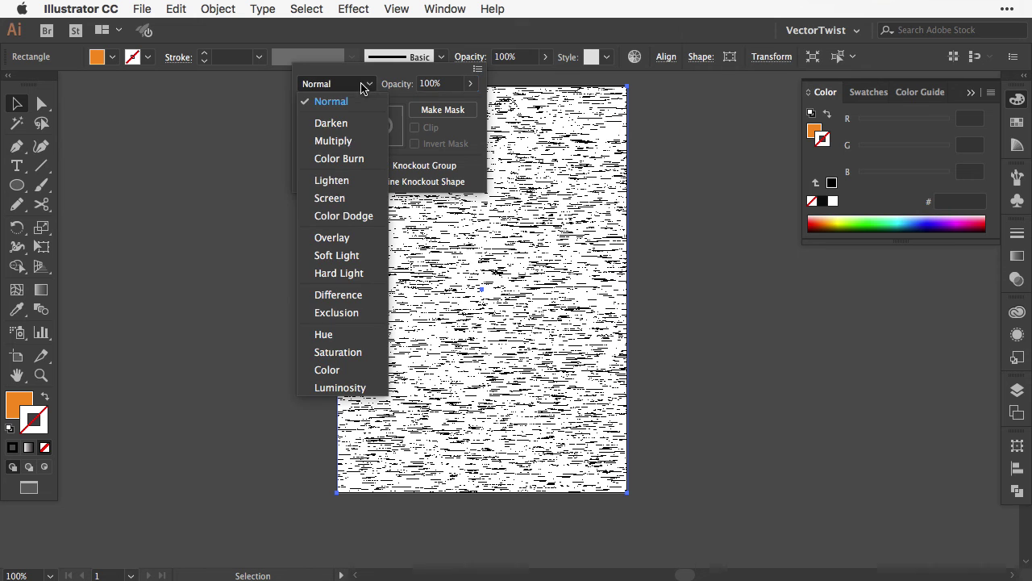
click(346, 142)
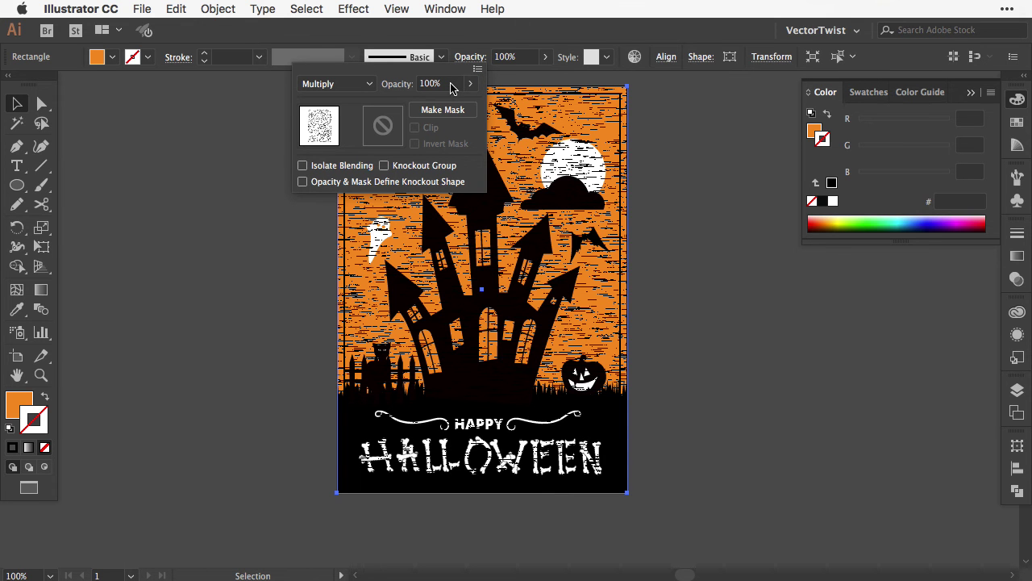
drag(452, 87, 413, 88)
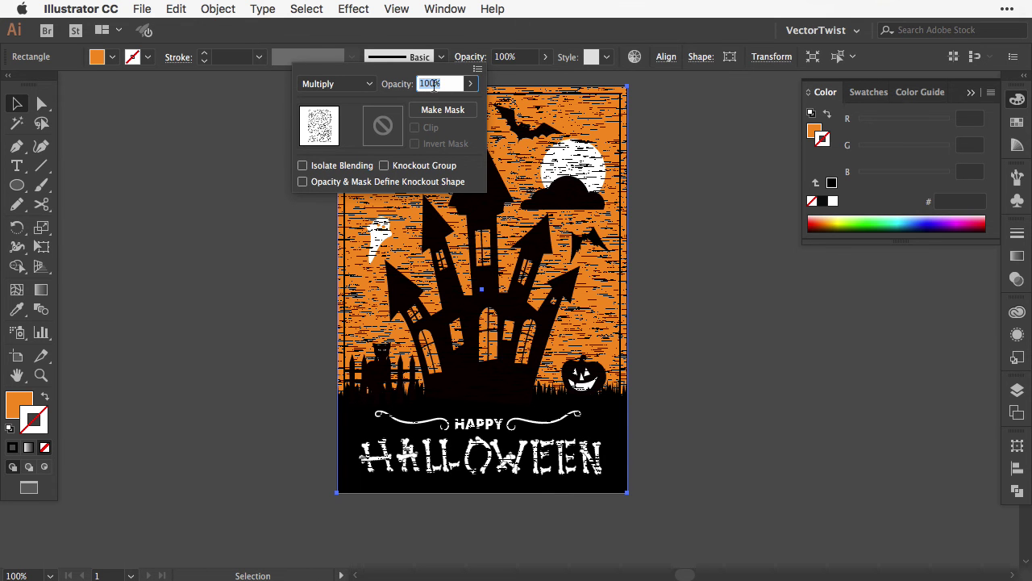
text(1)
key(Return)
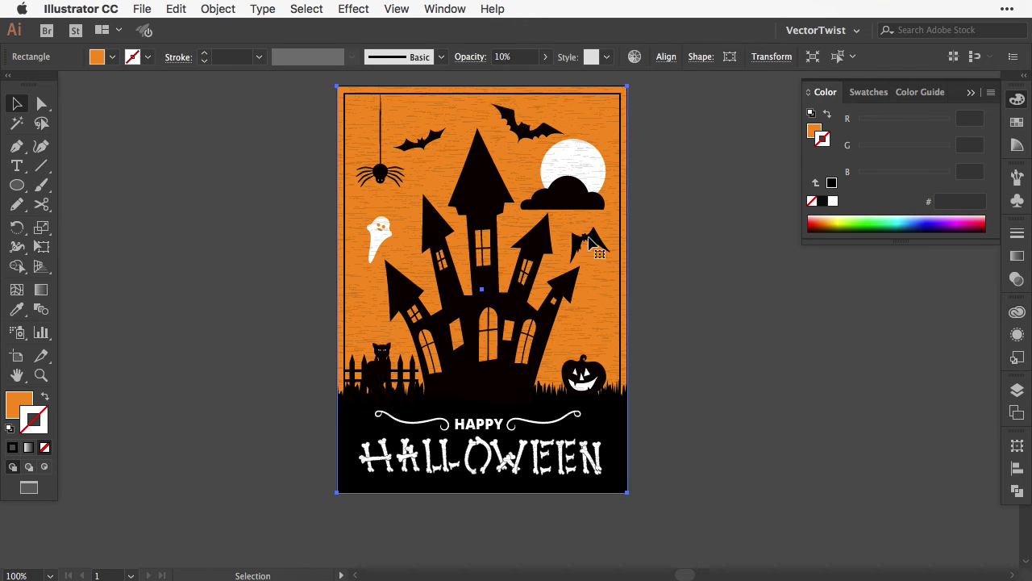
key(super+equal)
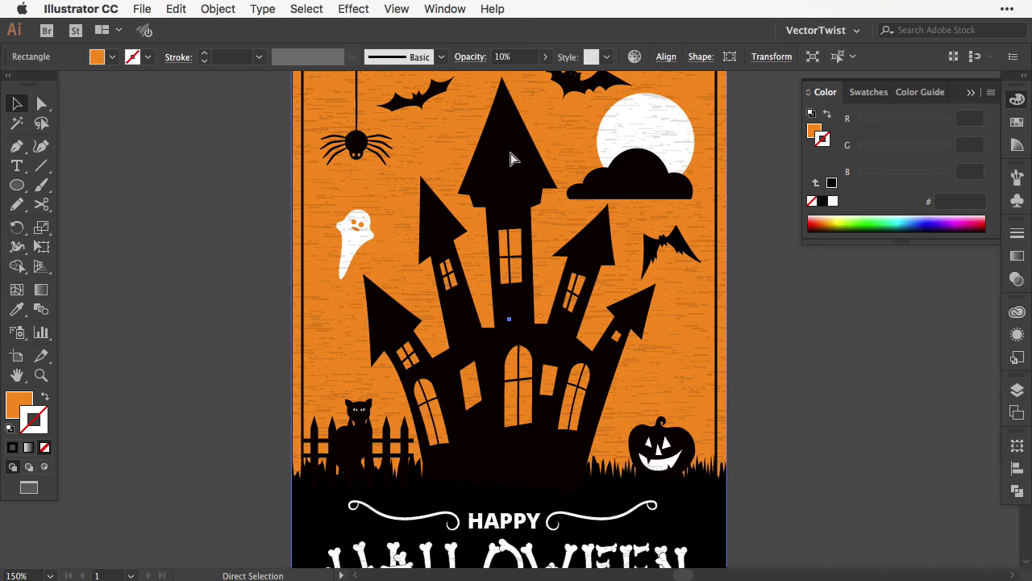
click(777, 406)
key(super+minus)
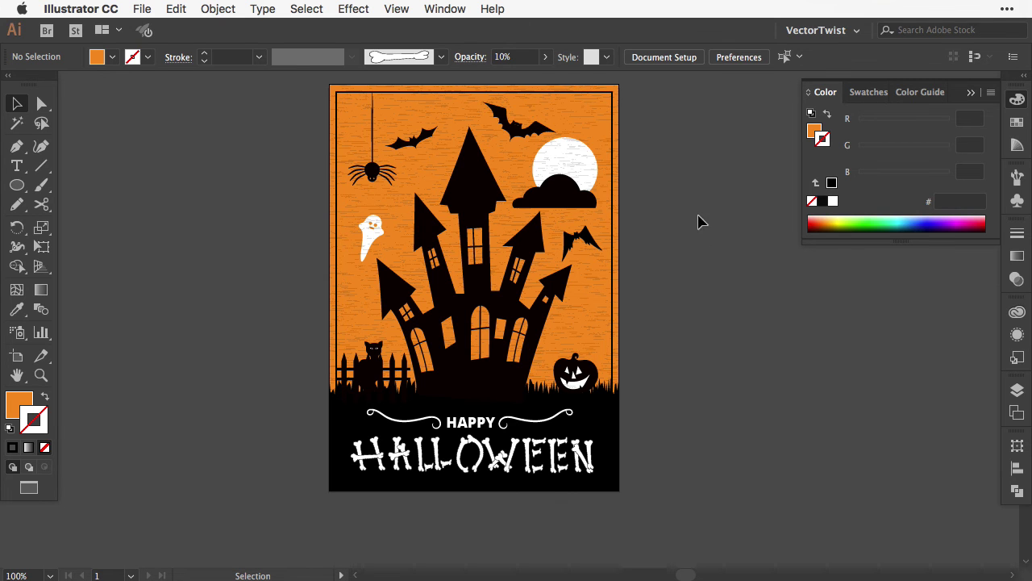
Offset the background rectangle outward by 9 pt as a bleed border, then deselect.
click(613, 95)
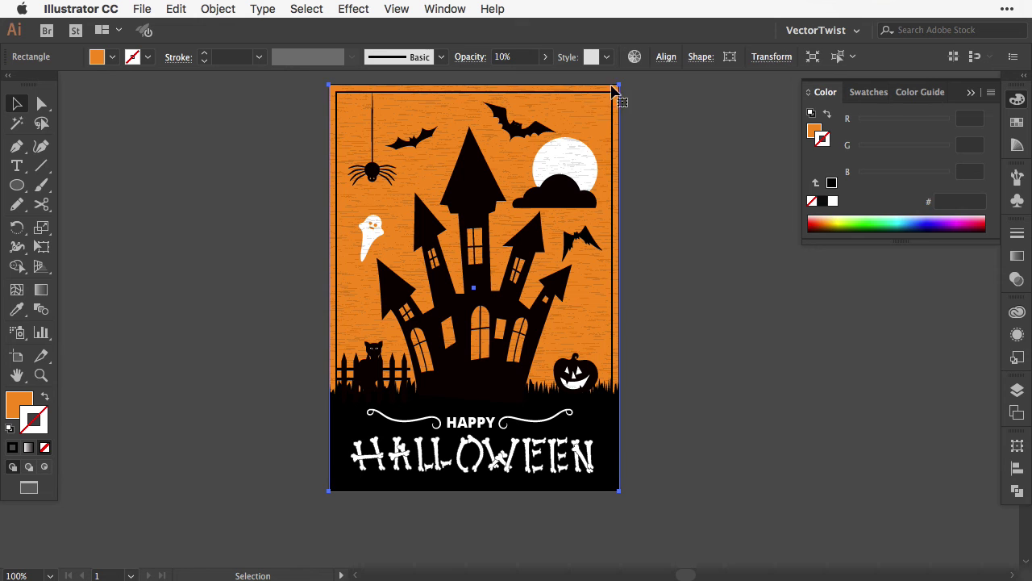
click(219, 9)
mouse_move(309, 357)
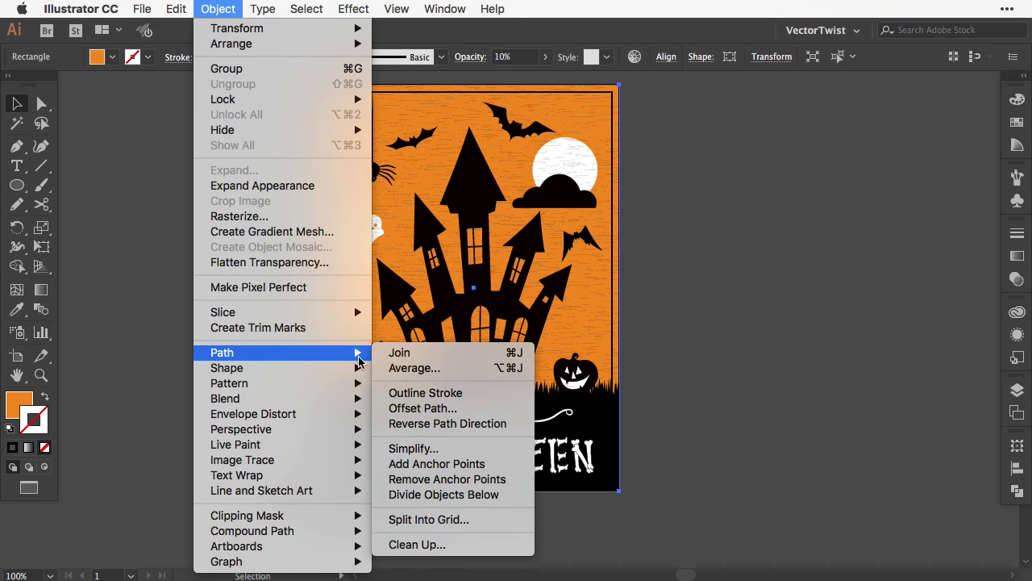
click(409, 413)
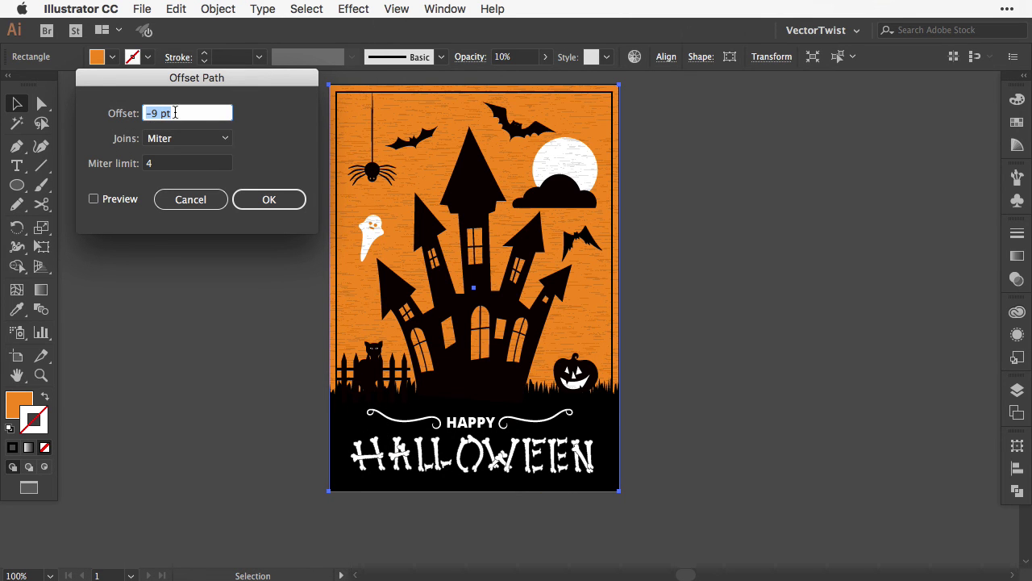
text(9 pt)
click(94, 202)
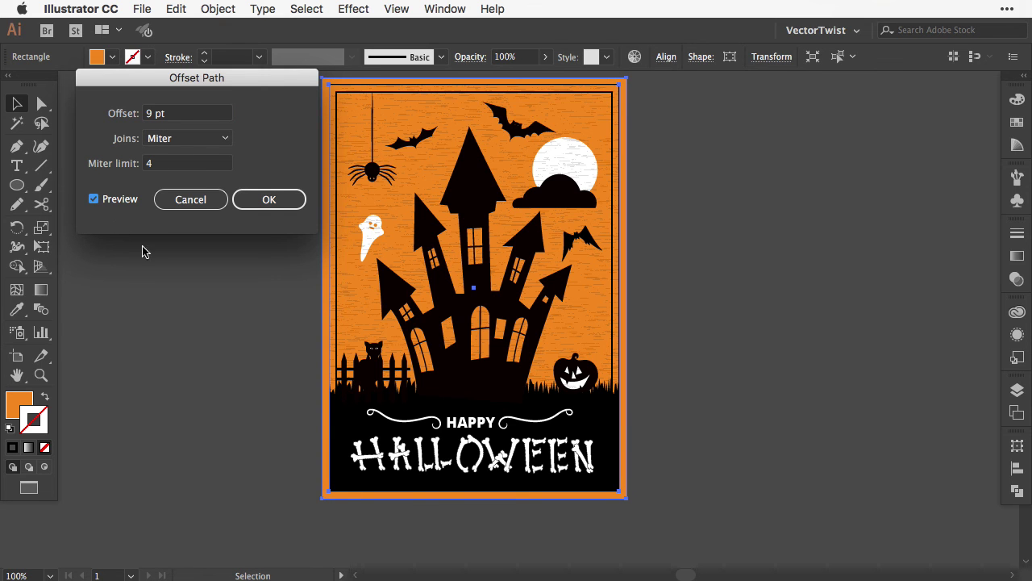
click(267, 200)
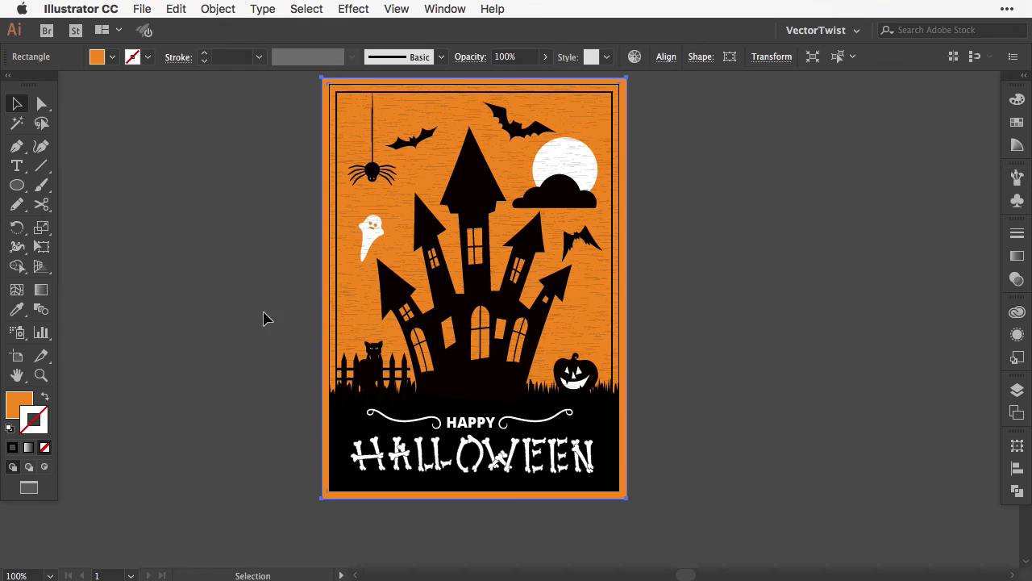
click(297, 242)
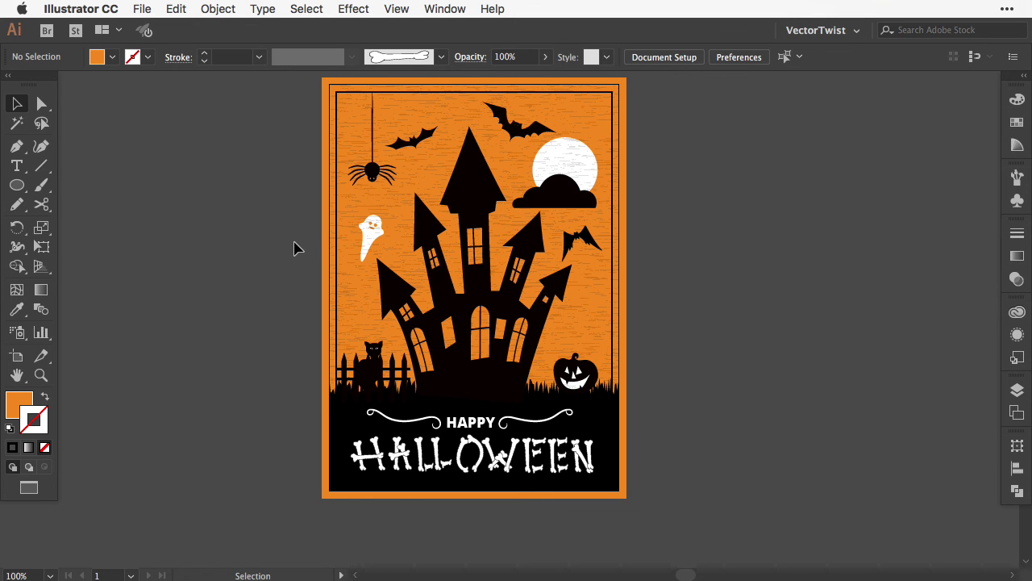
Apply Effect > Crop Marks to the card's rectangle and deselect to inspect the marks.
click(339, 91)
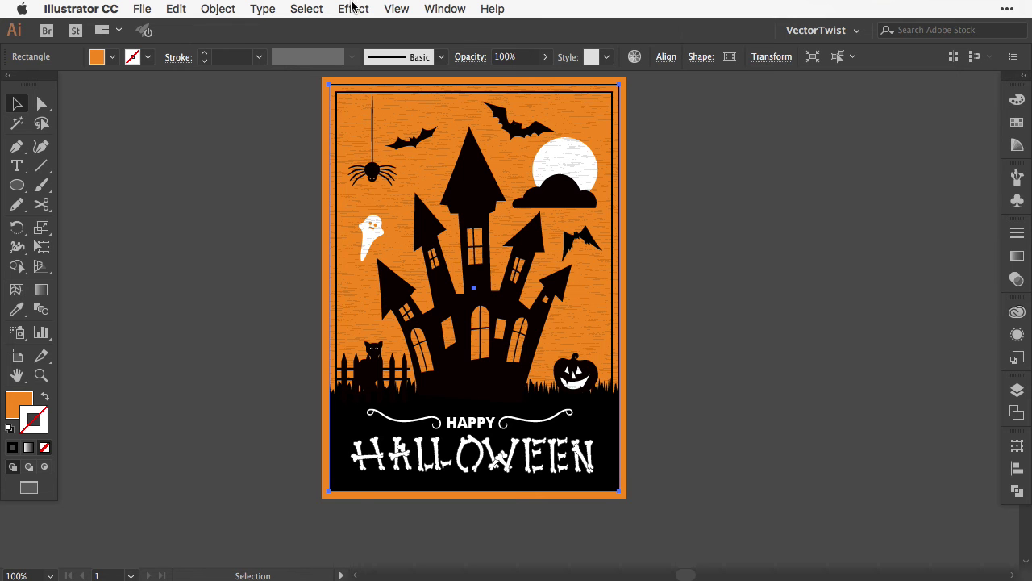
click(355, 9)
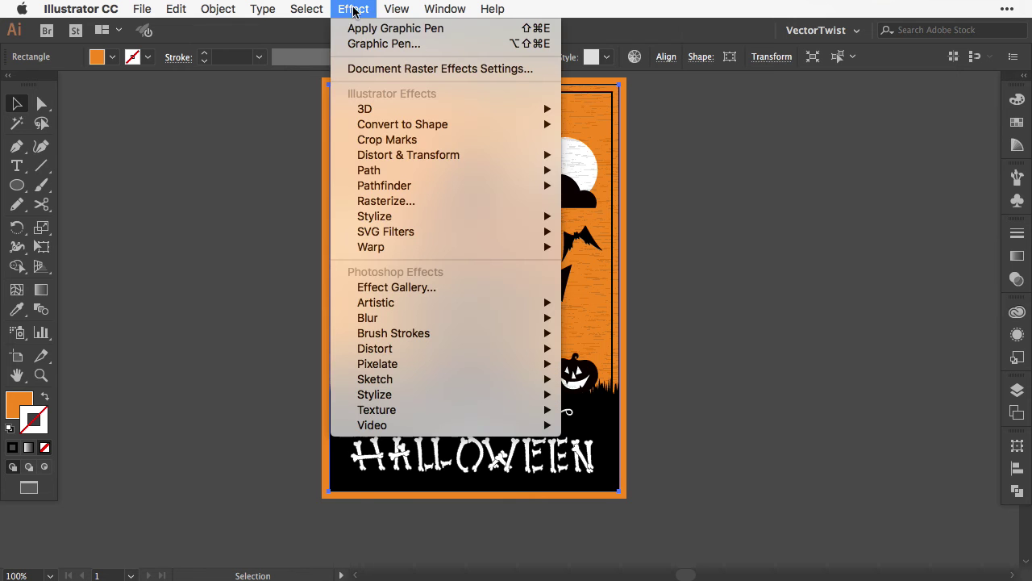
click(427, 142)
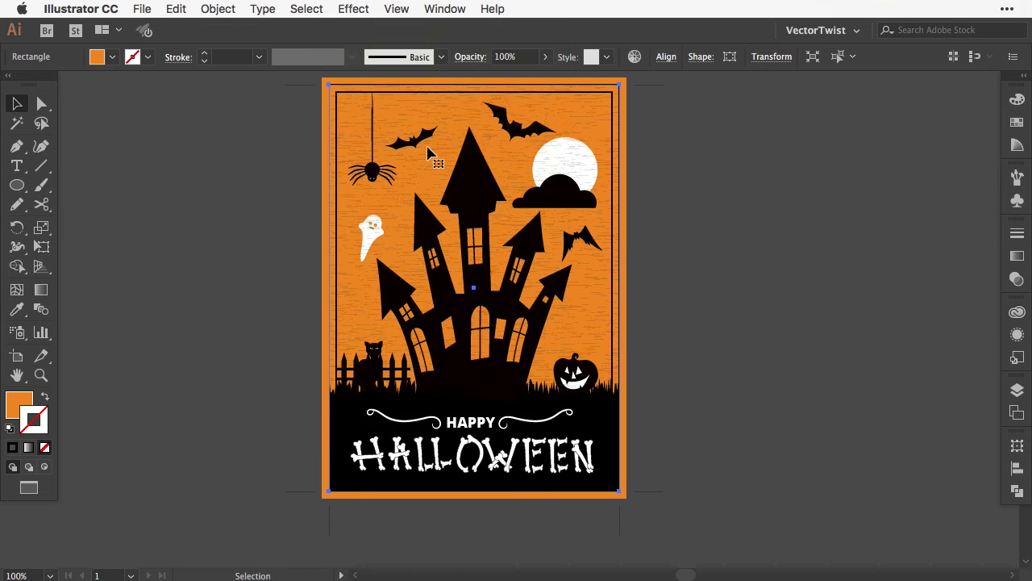
drag(684, 168, 656, 208)
click(668, 182)
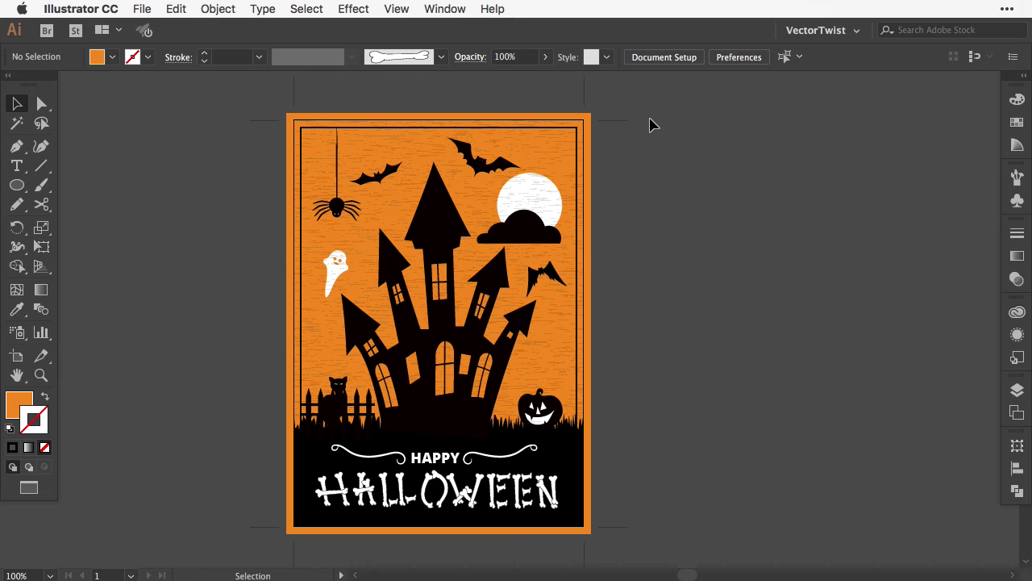
click(145, 9)
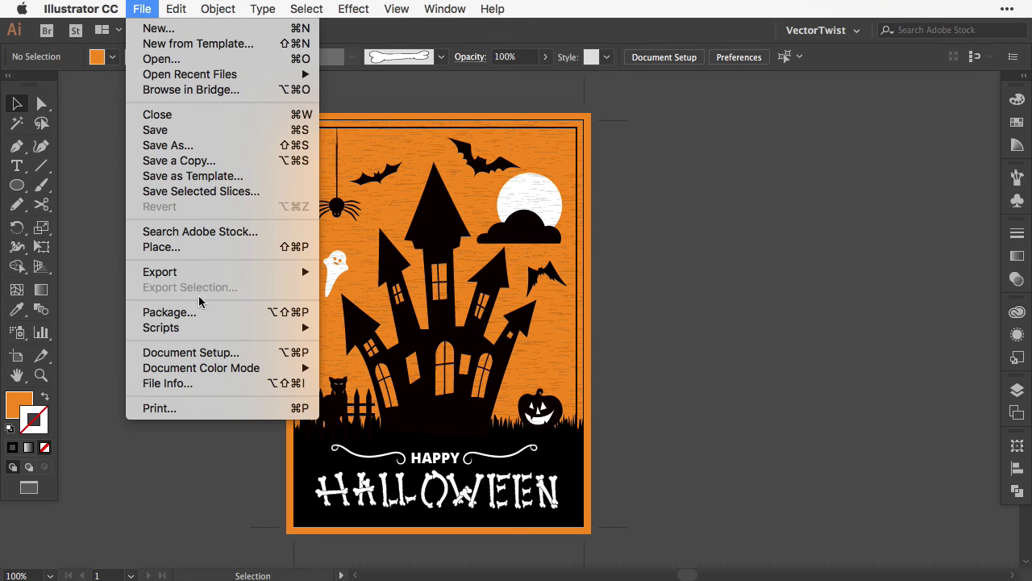
click(161, 409)
drag(242, 266, 265, 323)
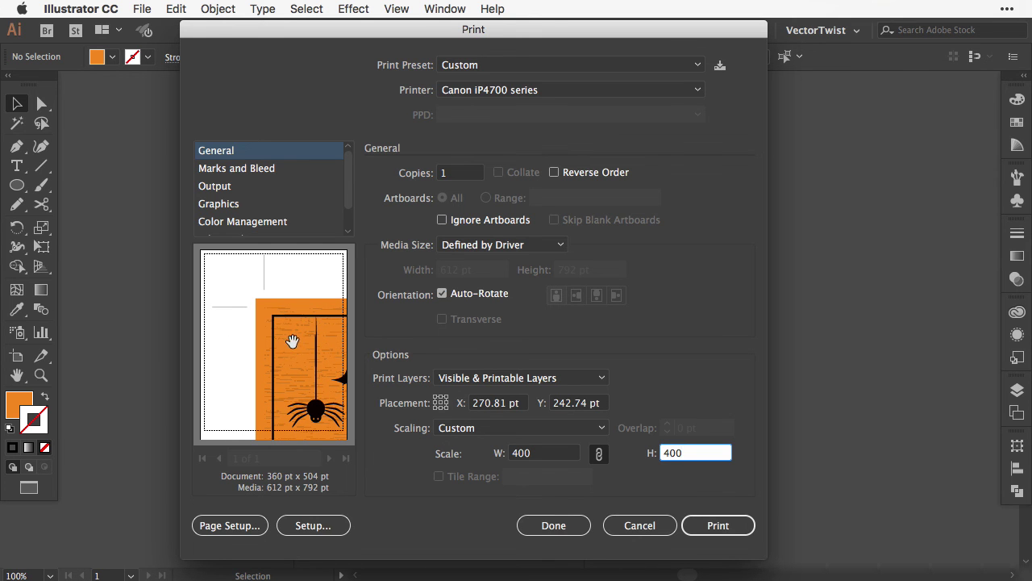
click(536, 246)
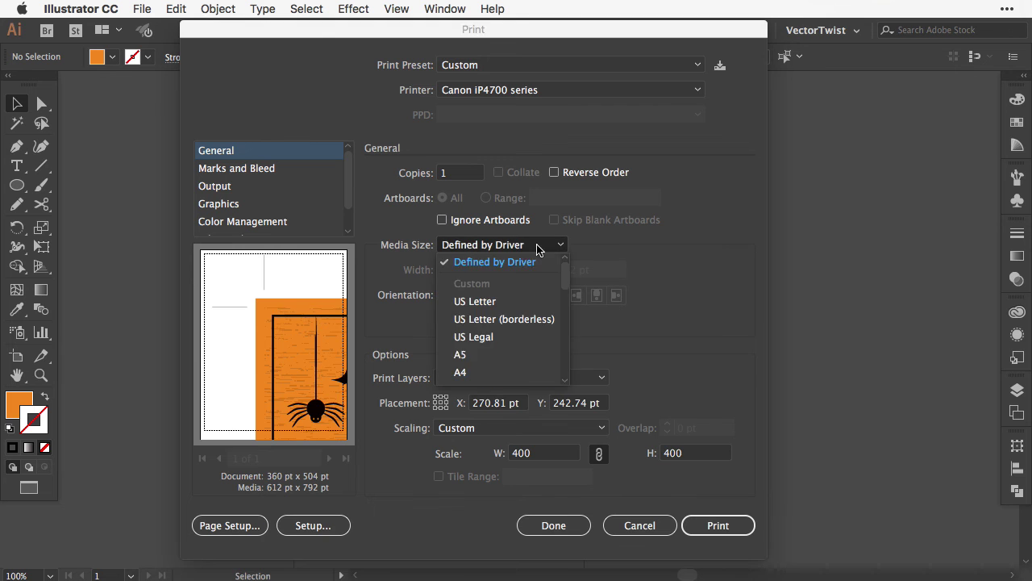
click(475, 301)
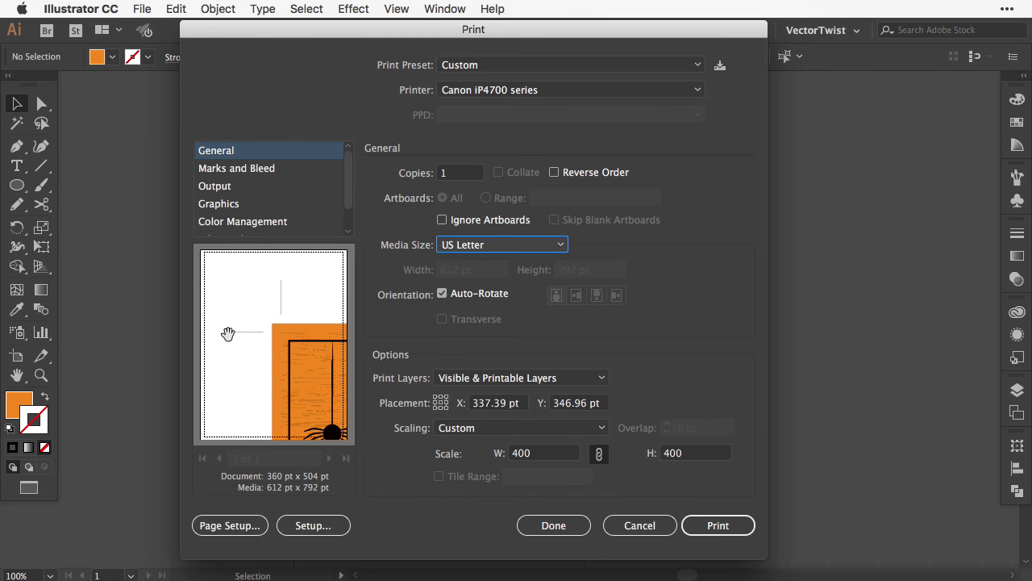
mouse_move(228, 334)
mouse_down()
mouse_move(210, 291)
mouse_move(217, 342)
mouse_up()
click(639, 525)
key(a)
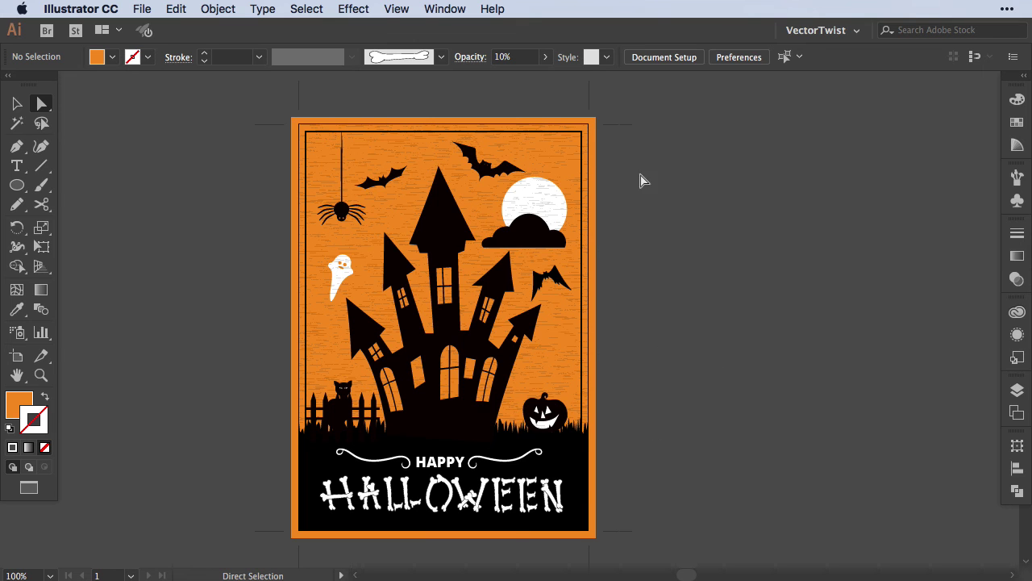
Add +18 to the background rectangle's width and height, making it 378 × 522 pt.
click(557, 154)
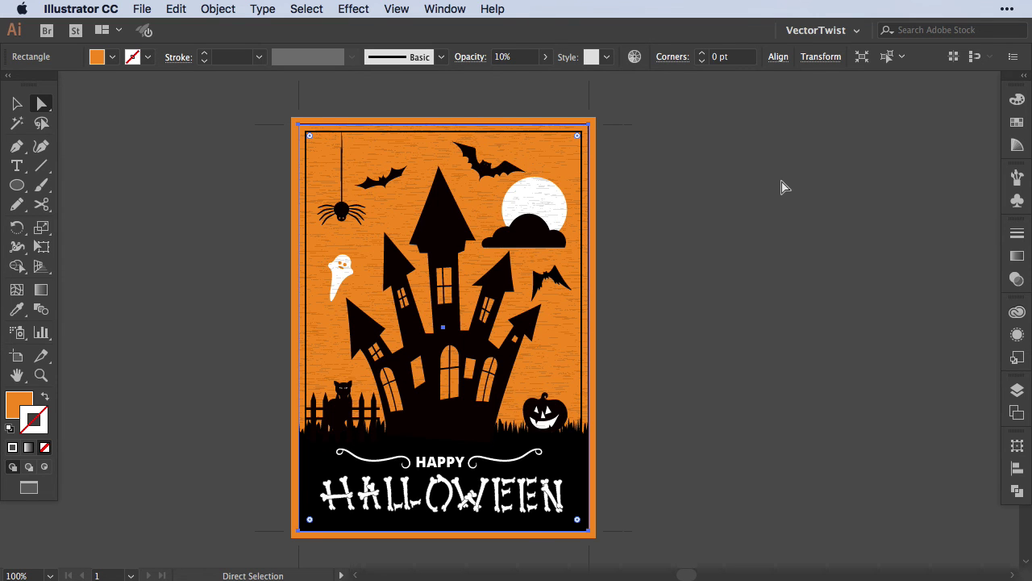
click(821, 56)
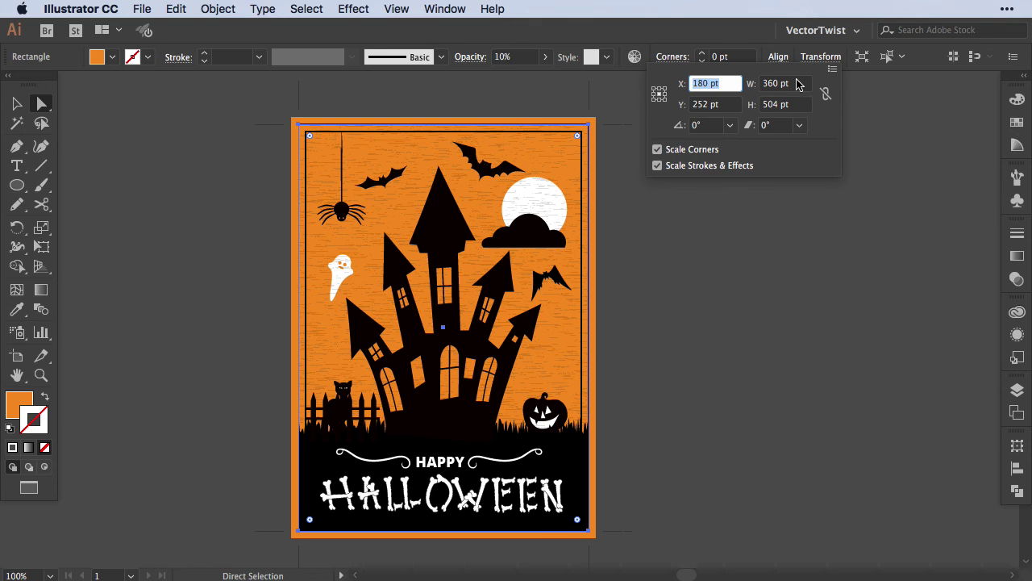
click(796, 85)
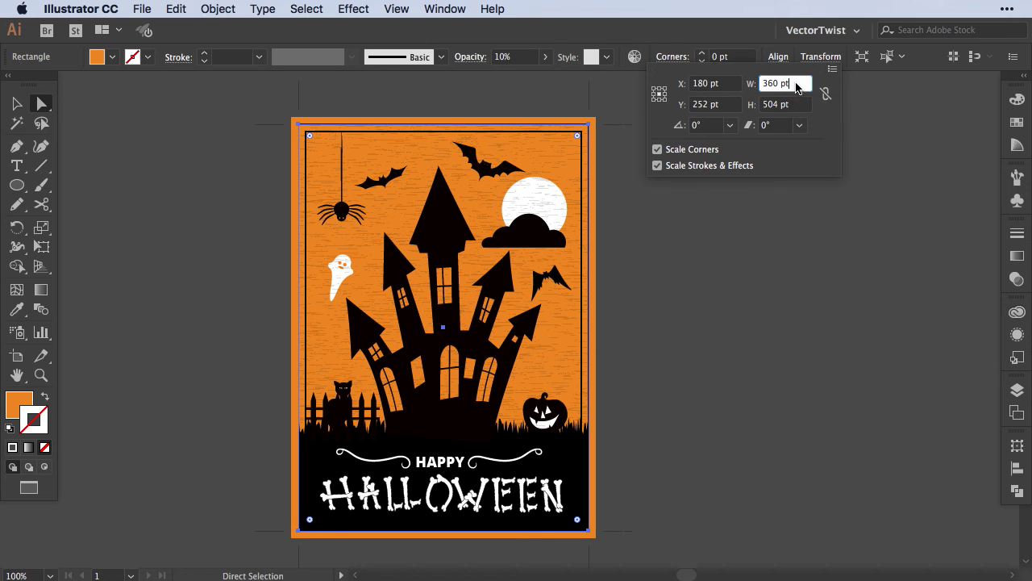
text(+18)
click(802, 104)
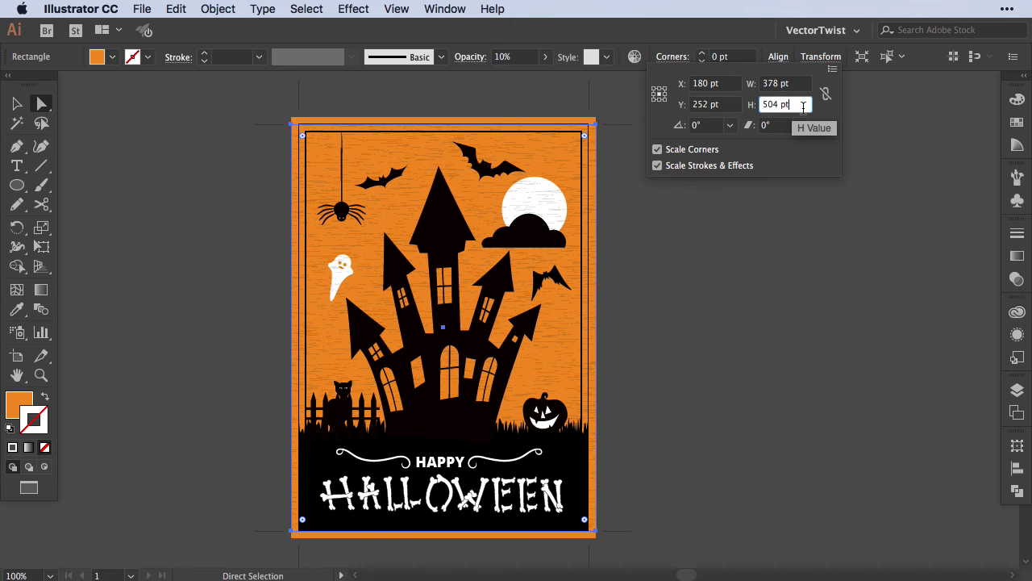
text(+18)
click(798, 86)
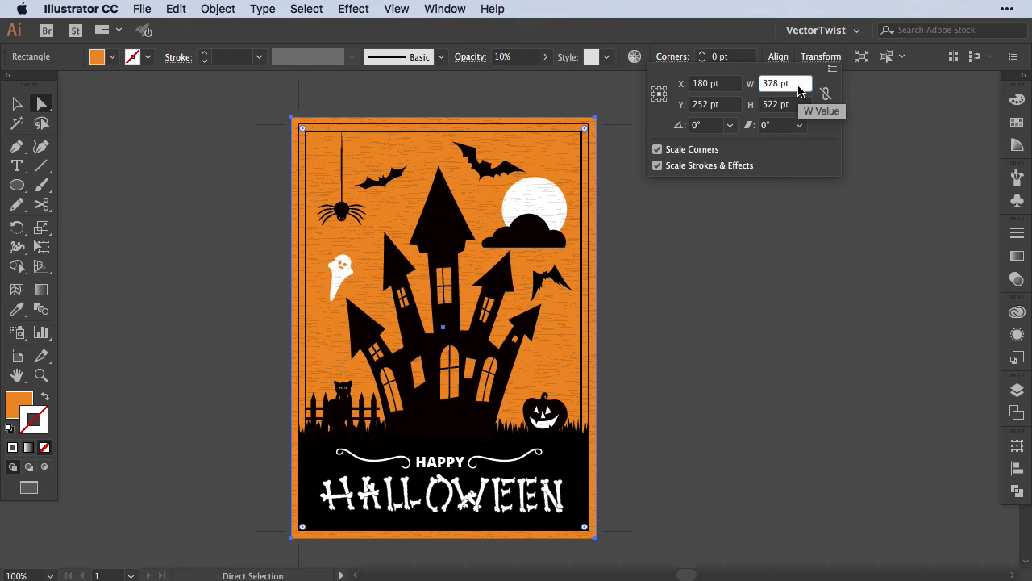
key(Escape)
Zoom into the bottom-left corner and nudge the ground's left-edge anchors outward into the bleed.
key(z)
drag(258, 403, 315, 548)
key(a)
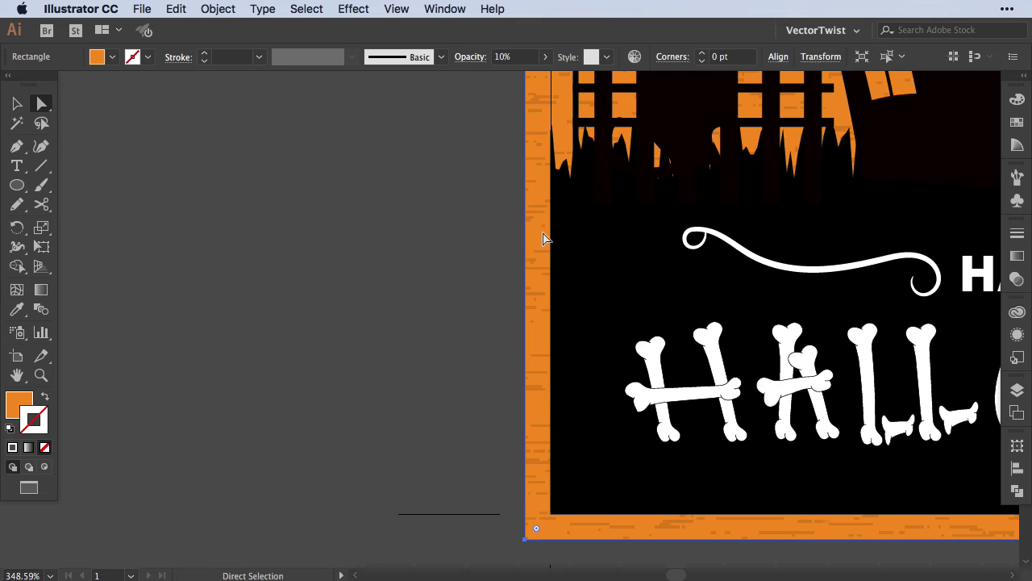
click(593, 266)
click(590, 226)
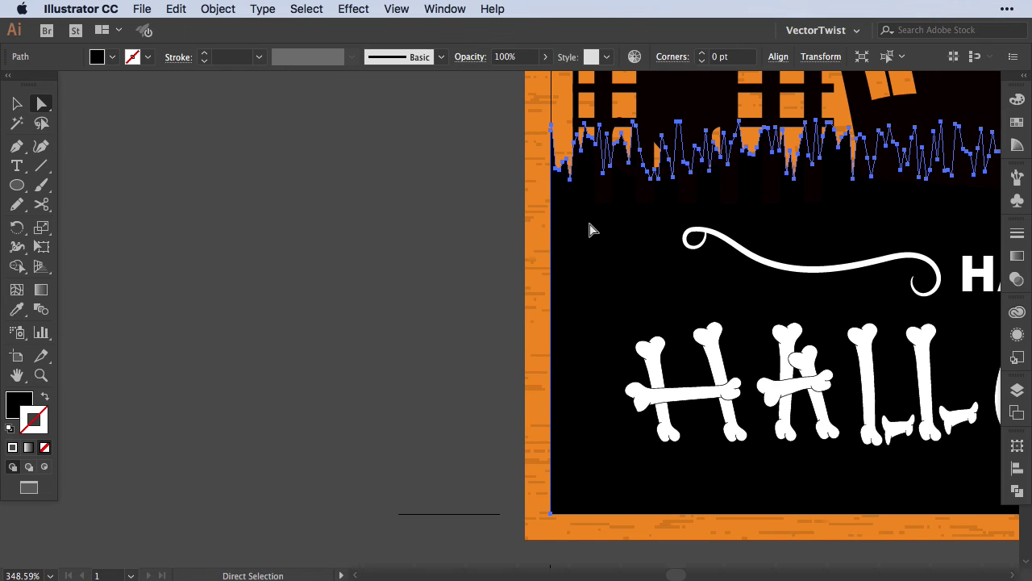
click(553, 135)
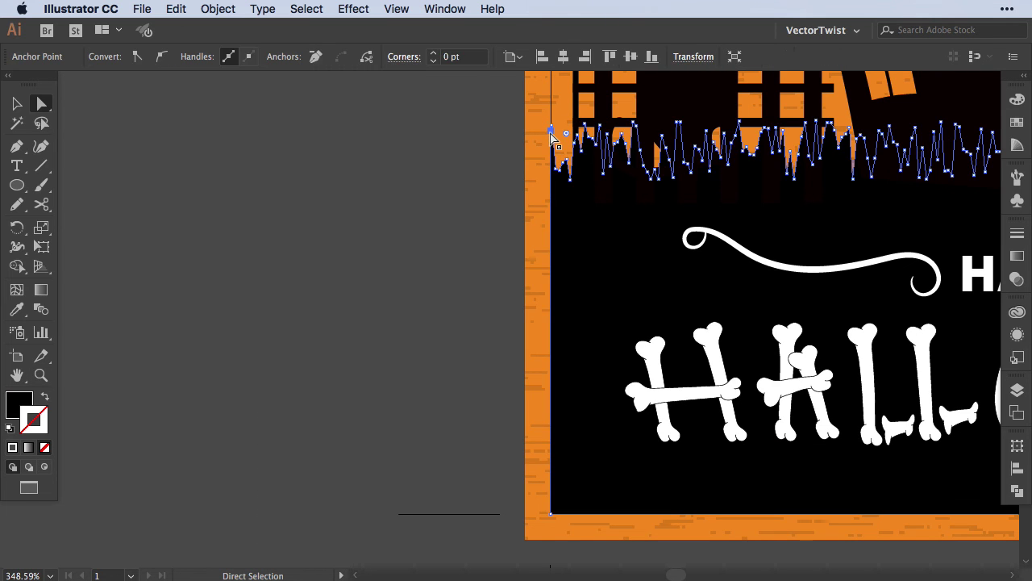
shift+click(550, 514)
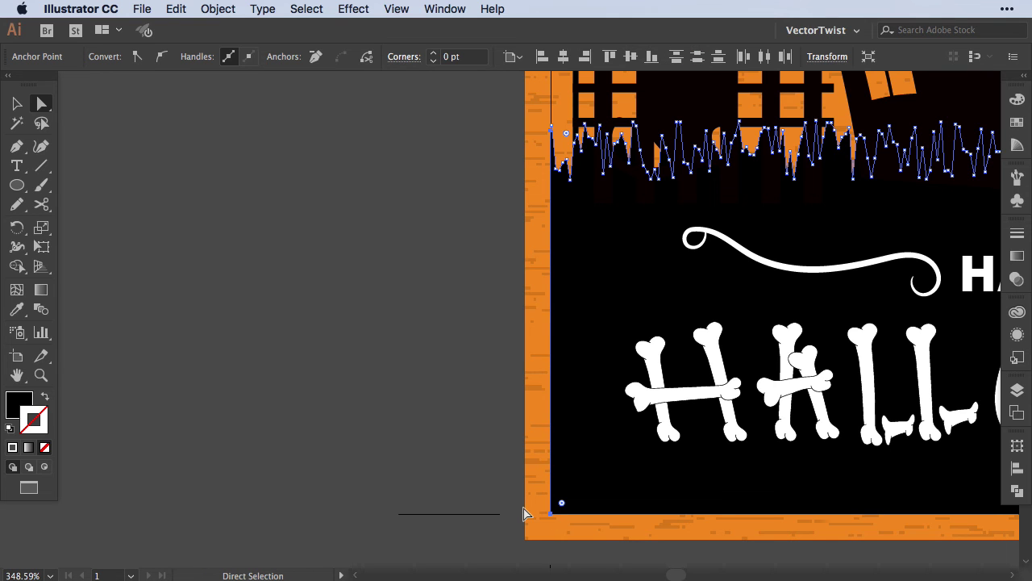
key(super)
key(shift+Left)
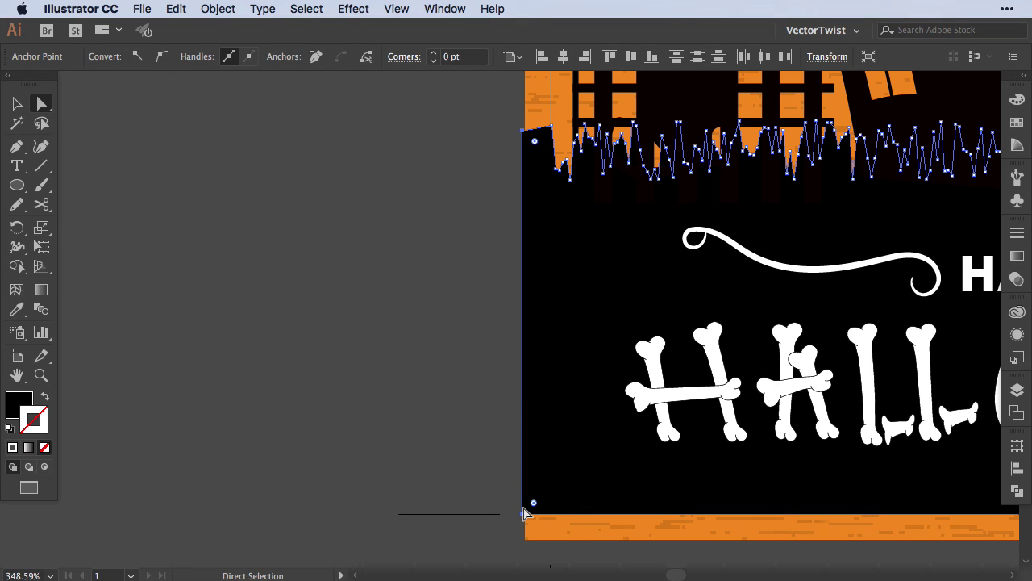
key(Right)
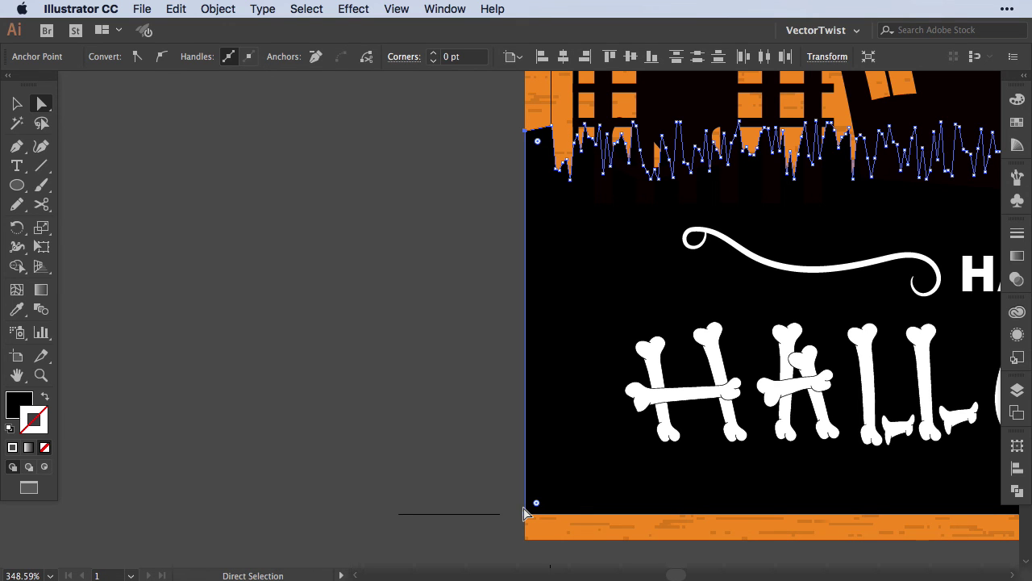
Select the ground's top-right and bottom-right anchors to pull them outward, then deselect.
scroll(524, 513, right, 15)
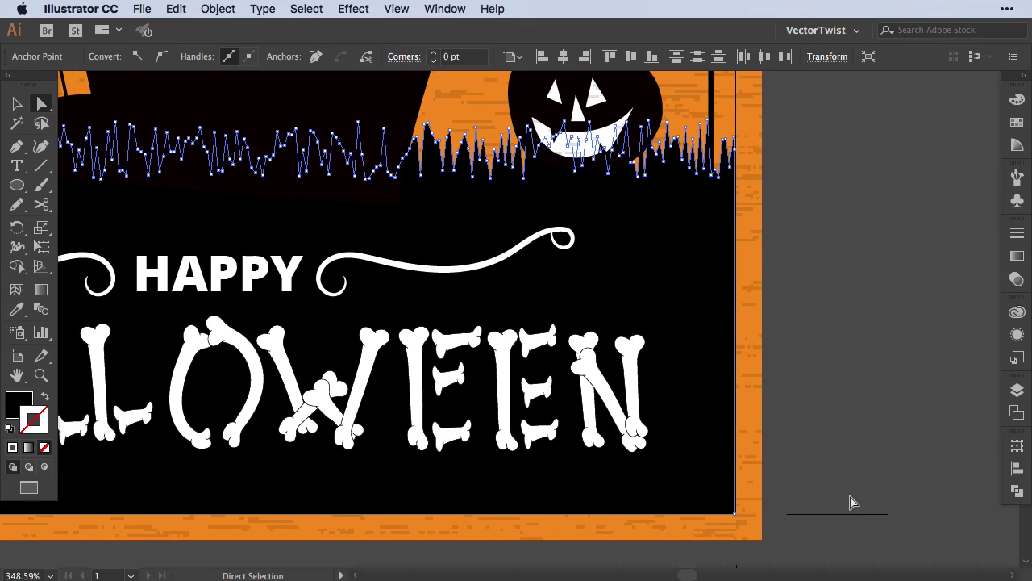
click(735, 514)
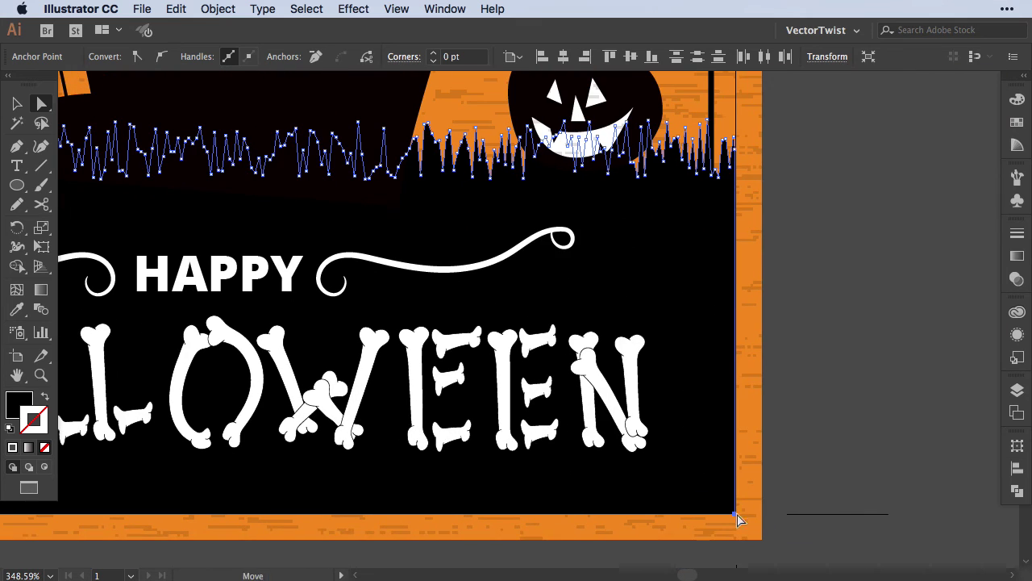
click(735, 150)
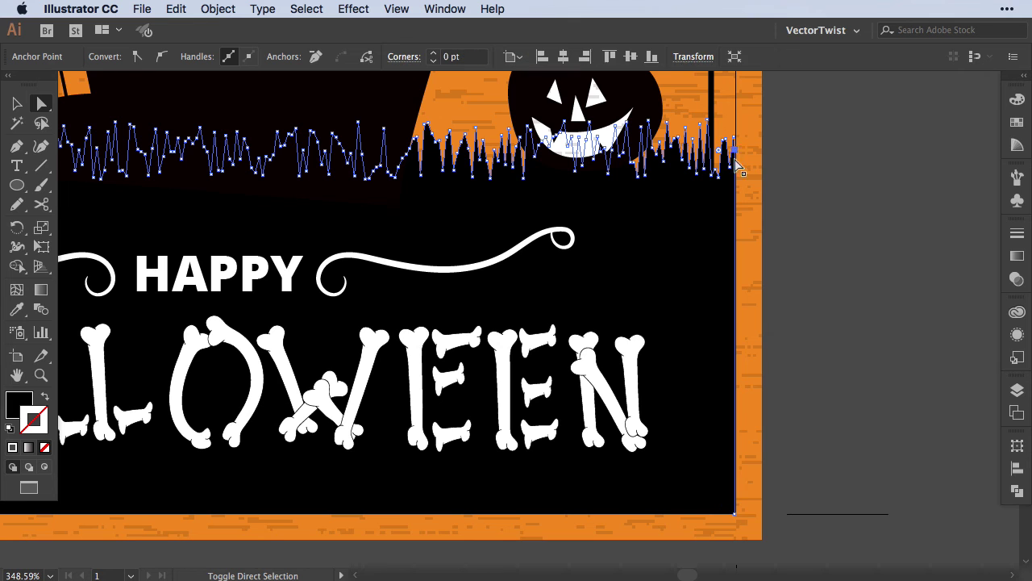
shift+click(736, 512)
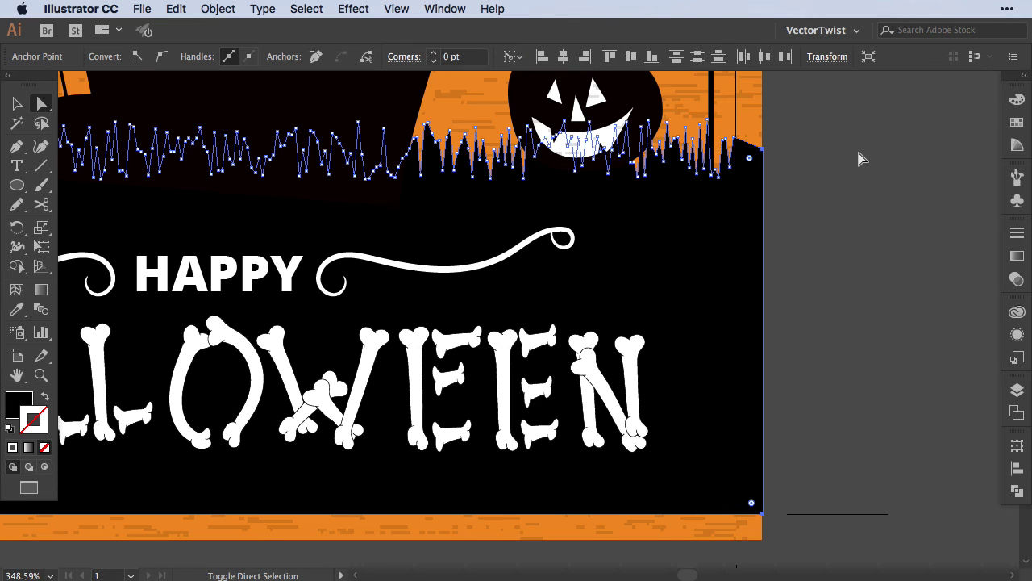
click(860, 159)
Pan across the HALLOWEEN lettering and select a corner of the bottom orange strip.
key(space)
drag(657, 364, 982, 226)
drag(723, 377, 502, 346)
click(120, 353)
key(space)
key(super+1)
drag(780, 205, 774, 394)
click(848, 375)
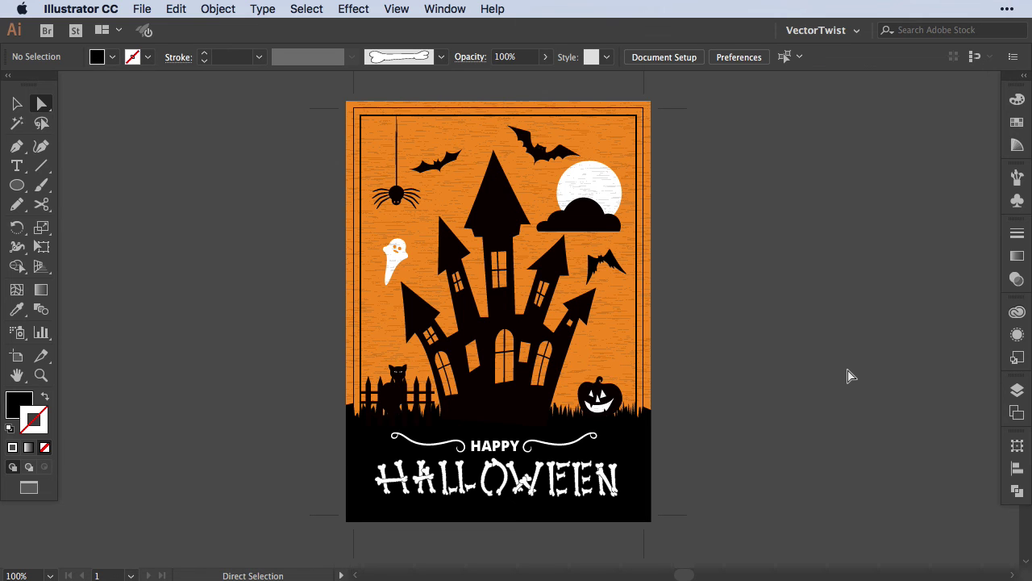